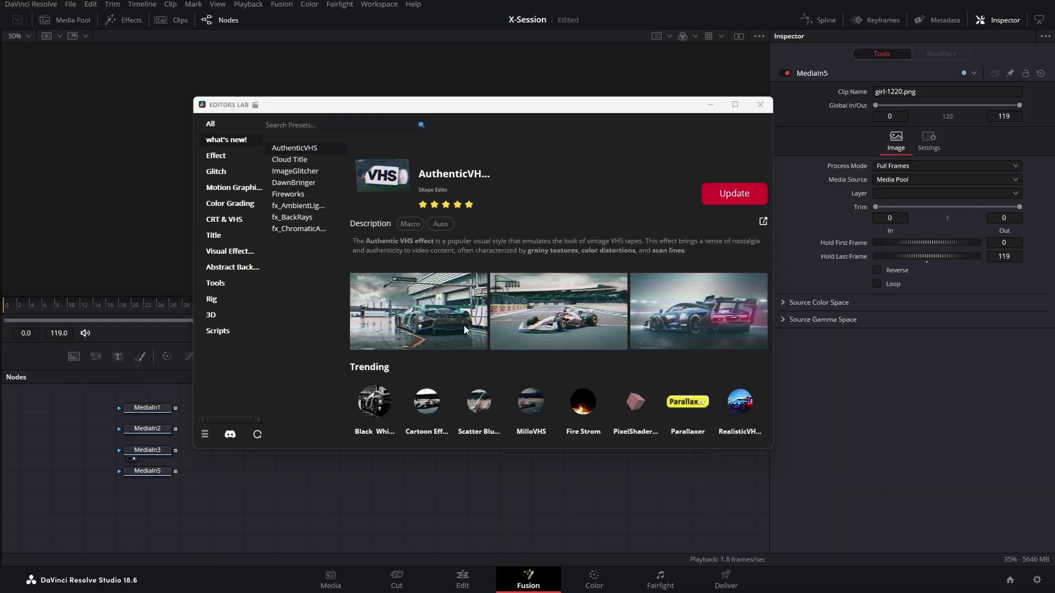
Look over the sample images of the AuthenticVHS preset and minimize the Editors Lab library
{"action": "left_click", "coordinate": [459, 325]}
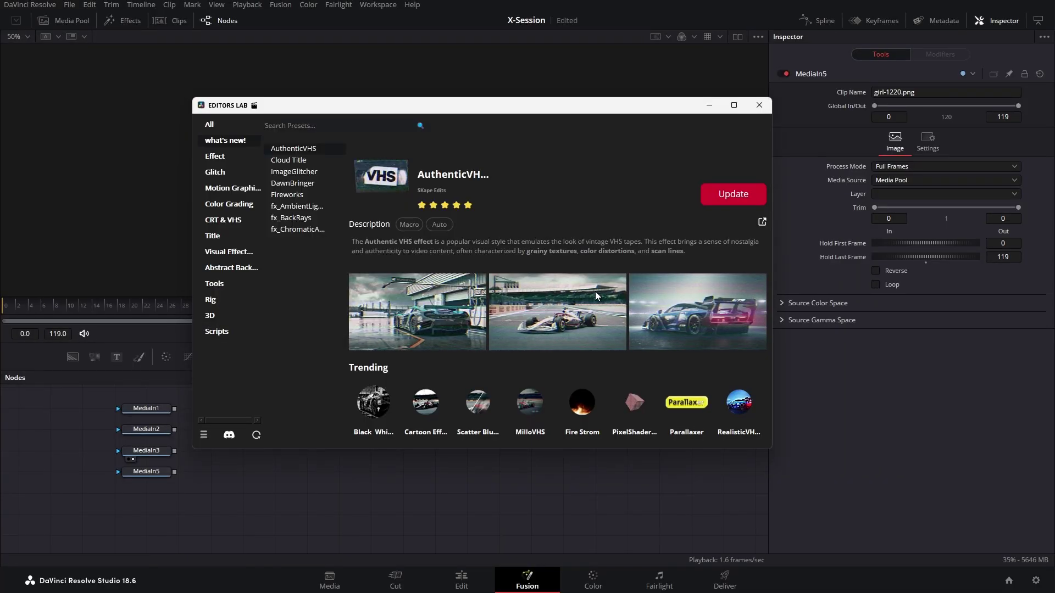
{"action": "left_click", "coordinate": [594, 291]}
{"action": "left_click", "coordinate": [715, 309]}
{"action": "left_click", "coordinate": [713, 106]}
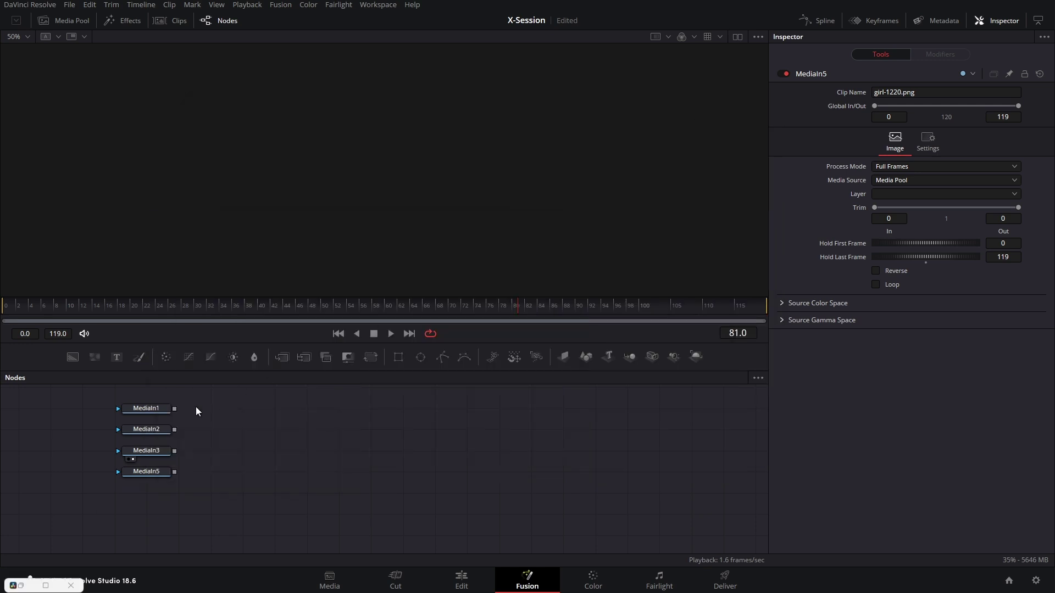
Add the AuthenticVHS effect to MediaIn1 and replace its input with the MediaIn2 image
{"action": "left_click", "coordinate": [146, 408]}
{"action": "key", "text": "shift+space"}
{"action": "type", "text": "au"}
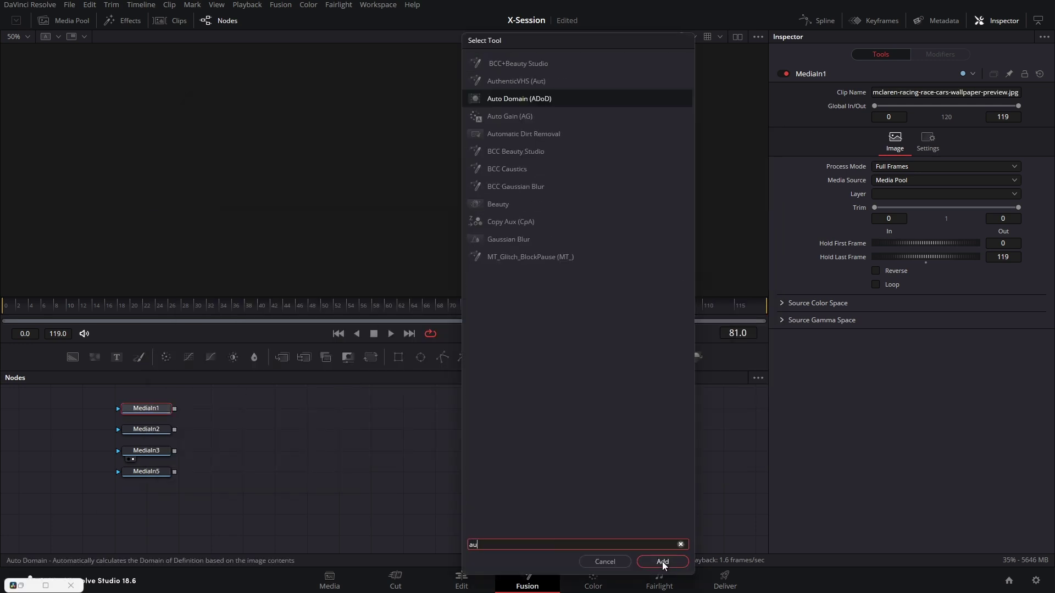
{"action": "left_click", "coordinate": [561, 81]}
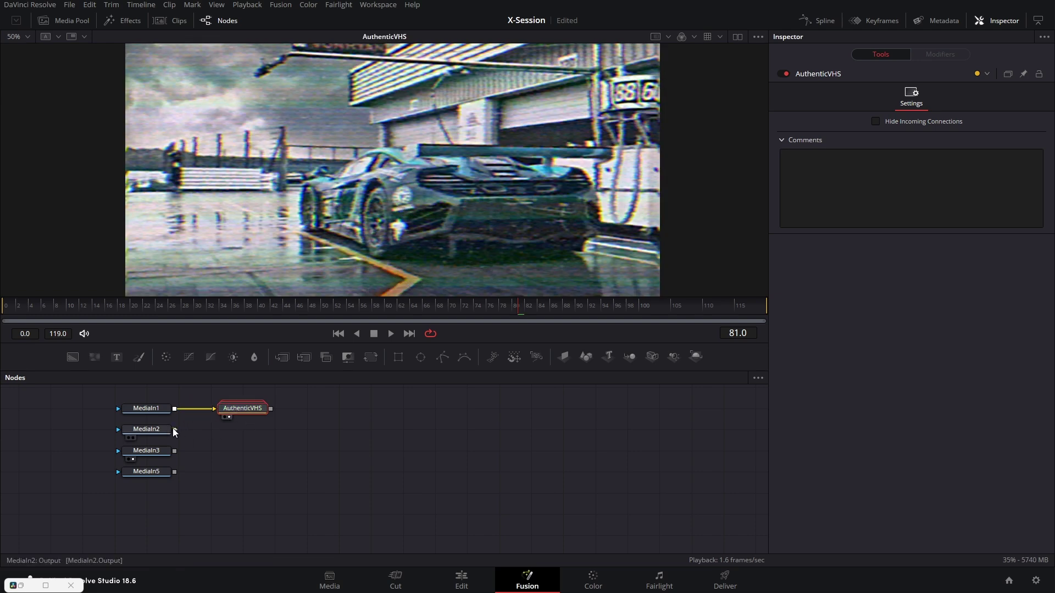
{"action": "left_click_drag", "start_coordinate": [175, 430], "coordinate": [215, 408]}
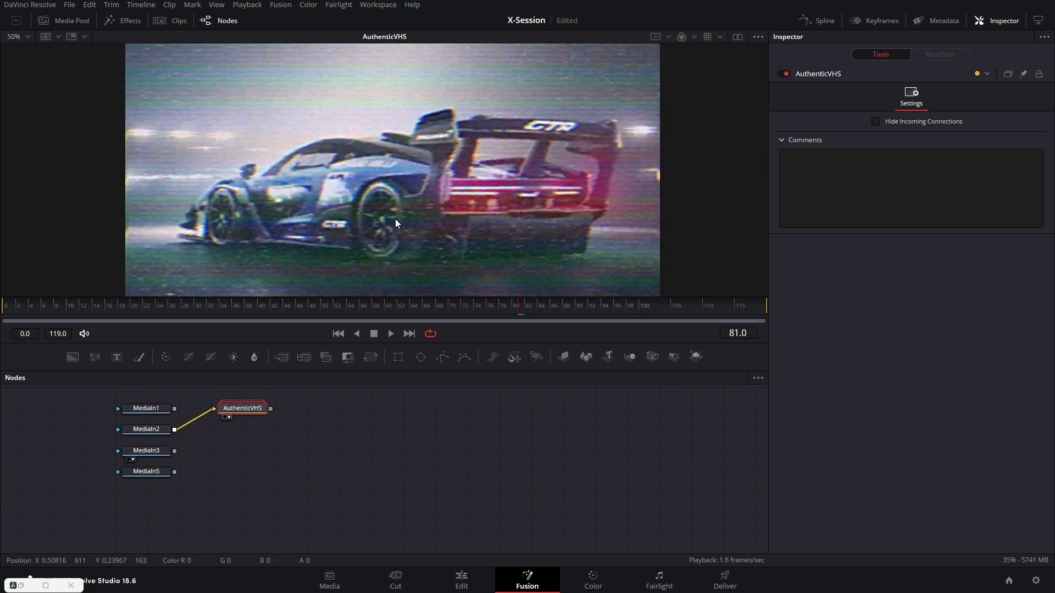
{"action": "scroll", "coordinate": [460, 175], "scroll_direction": "down", "scroll_amount": 1}
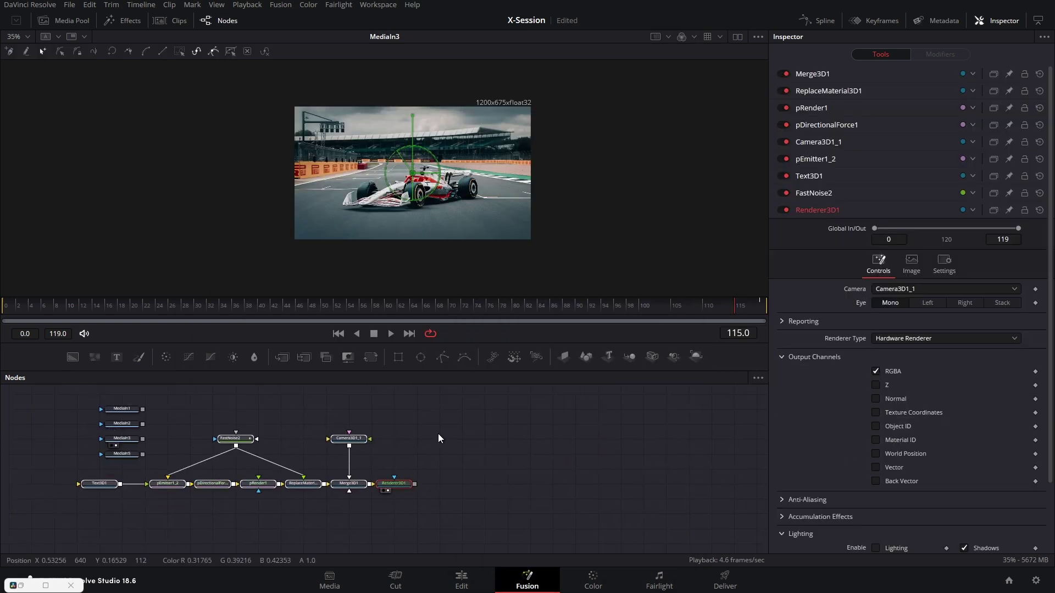
Show the Renderer3D1 result, change the Text3D1 wording to "Text" and increase its tracking
{"action": "key", "text": "1"}
{"action": "left_click", "coordinate": [450, 450]}
{"action": "left_click", "coordinate": [100, 484]}
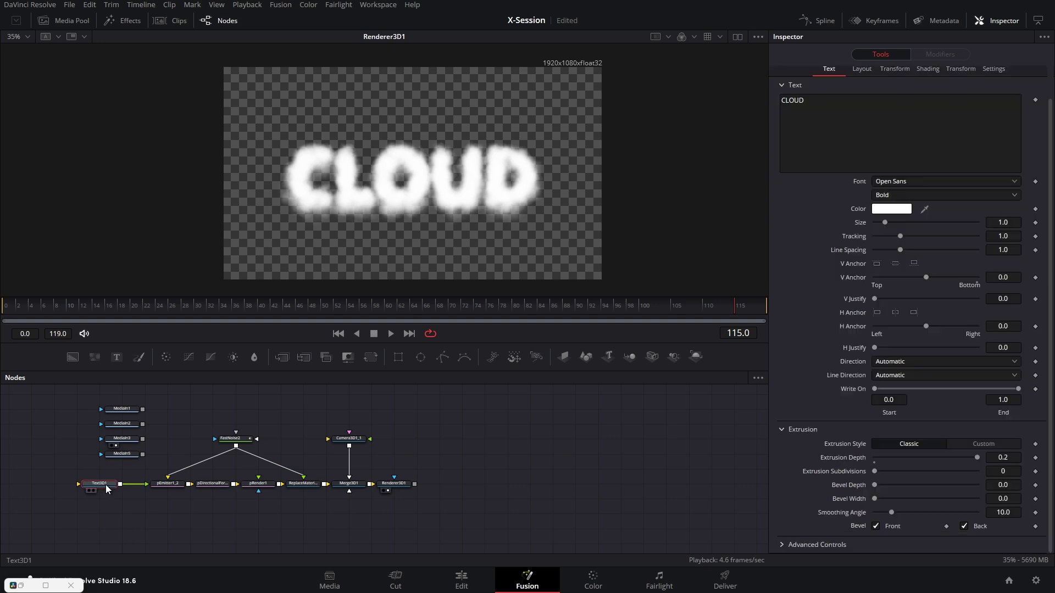
{"action": "left_click", "coordinate": [900, 134]}
{"action": "key", "text": "ctrl+a"}
{"action": "key", "text": "BackSpace"}
{"action": "type", "text": "Text"}
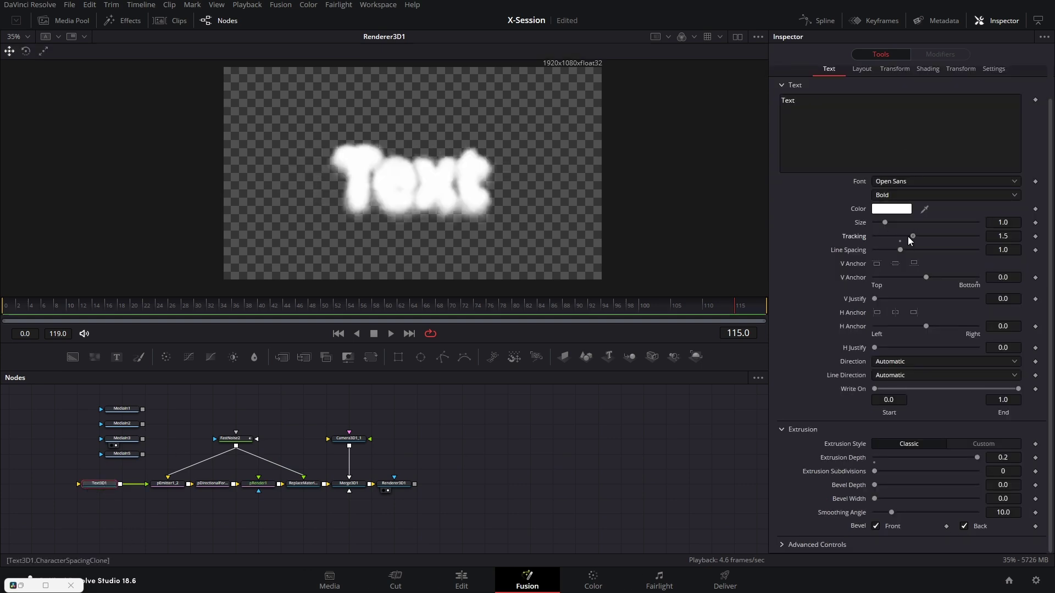
{"action": "left_click_drag", "start_coordinate": [900, 237], "coordinate": [906, 244]}
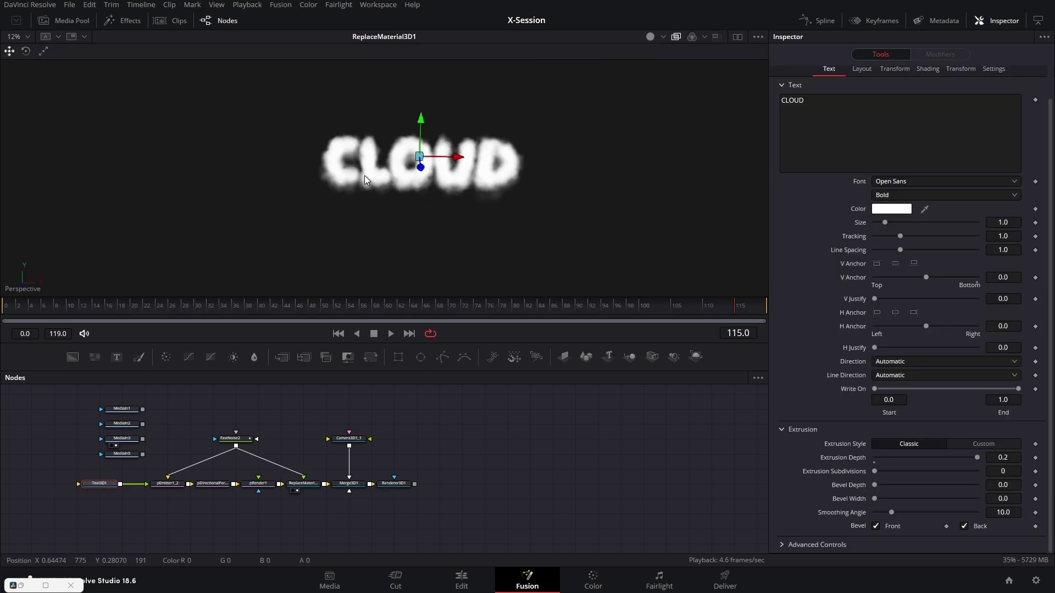
Examine the volume of the 3D cloud text from several angles and close up in the perspective view
{"action": "right_click", "coordinate": [365, 176]}
{"action": "mouse_move", "coordinate": [413, 244]}
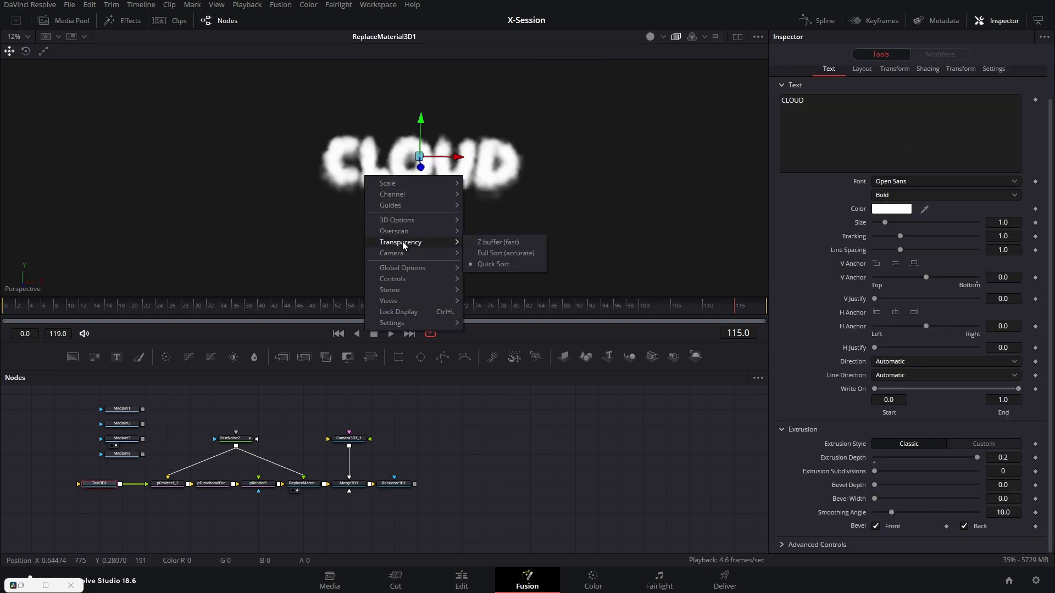
{"action": "left_click", "coordinate": [358, 211]}
{"action": "scroll", "coordinate": [381, 210], "scroll_direction": "up", "scroll_amount": 2}
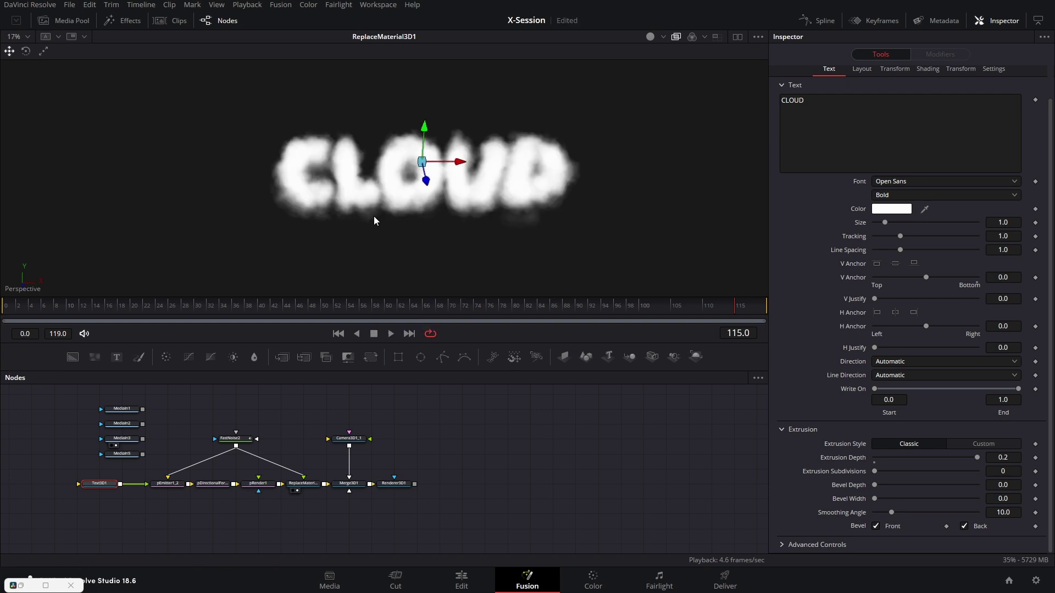
{"action": "left_click_drag", "start_coordinate": [382, 210], "coordinate": [412, 165]}
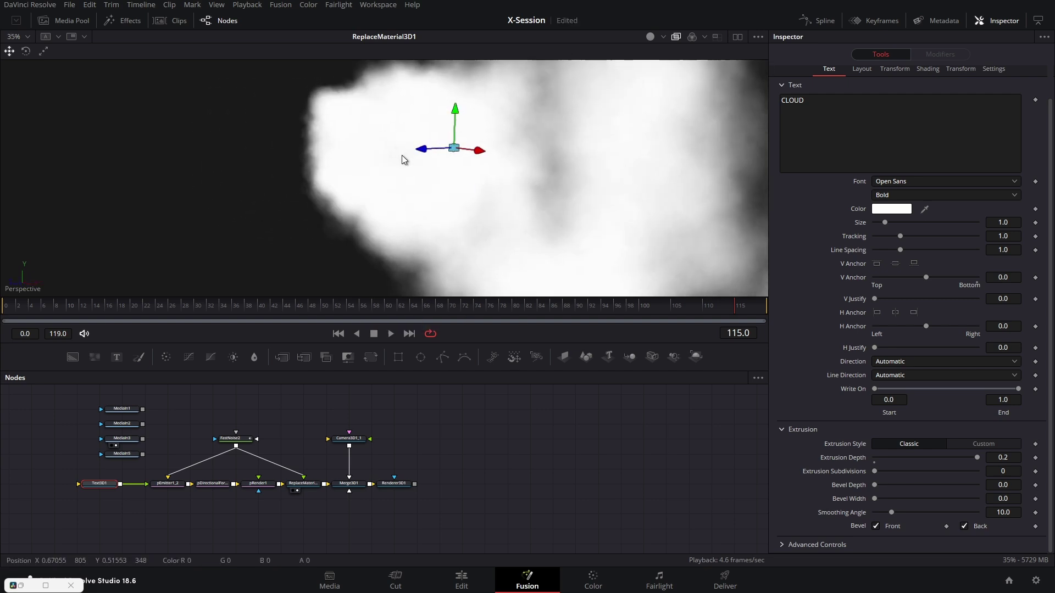
{"action": "left_click_drag", "start_coordinate": [401, 156], "coordinate": [158, 174]}
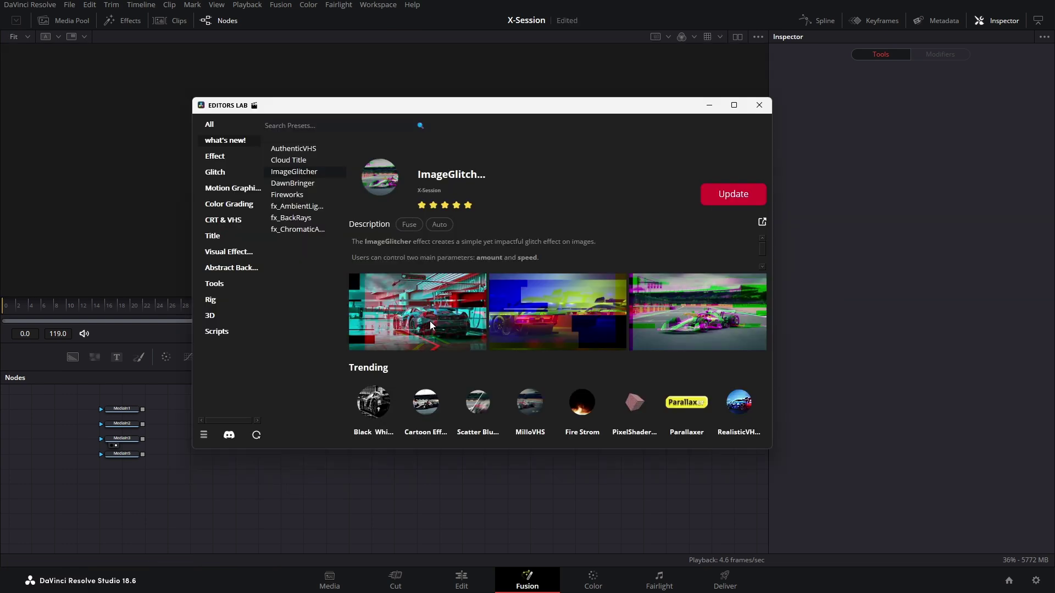
Look over the ImageGlitcher preset's sample images and minimize the Editors Lab library
{"action": "left_click", "coordinate": [430, 333]}
{"action": "left_click", "coordinate": [581, 318]}
{"action": "left_click", "coordinate": [632, 324]}
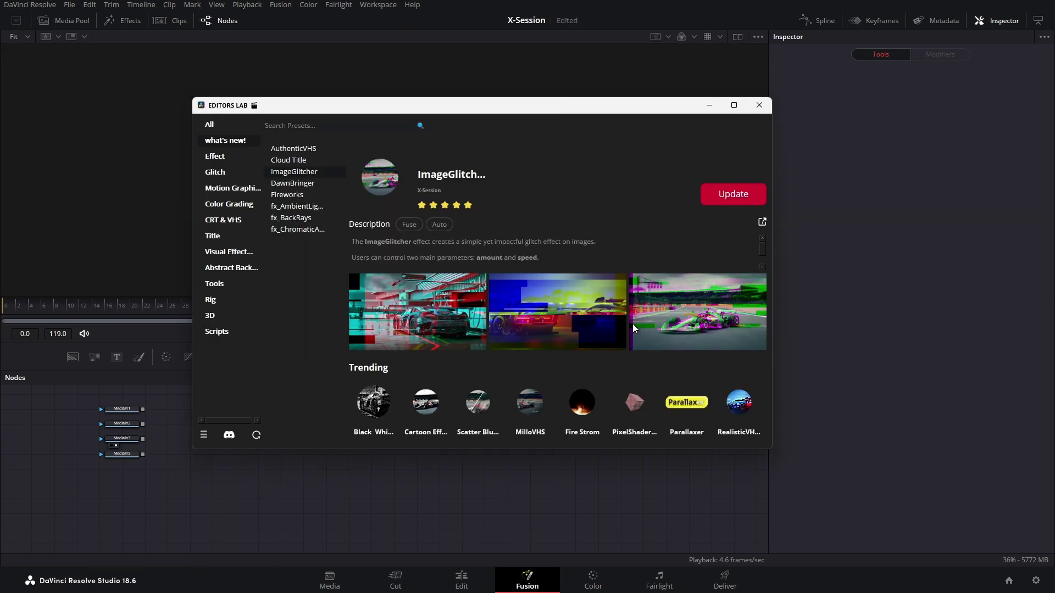
{"action": "left_click", "coordinate": [709, 105]}
Add an ImageGlitcher effect and place MediaIn1 directly before it with its output connected to the effect
{"action": "scroll", "coordinate": [133, 403], "scroll_direction": "up", "scroll_amount": 3}
{"action": "left_click", "coordinate": [117, 421]}
{"action": "key", "text": "shift+space"}
{"action": "type", "text": "ImageGlitcher"}
{"action": "left_click", "coordinate": [662, 565]}
{"action": "left_click_drag", "start_coordinate": [113, 419], "coordinate": [350, 419]}
{"action": "left_click_drag", "start_coordinate": [285, 417], "coordinate": [326, 421]}
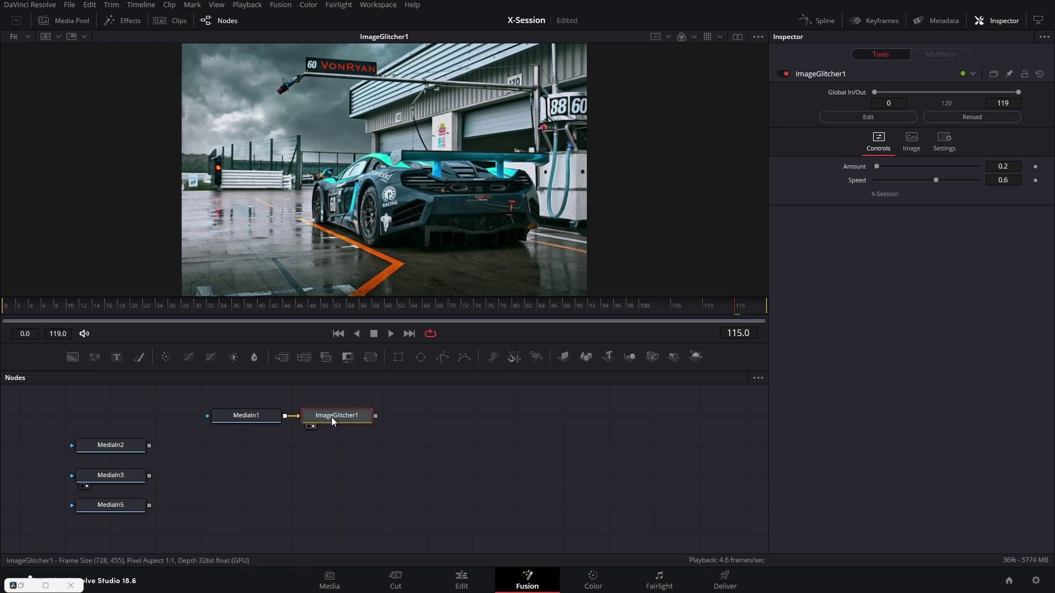
Adjust the ImageGlitcher1 glitch during playback by raising Amount and lowering Speed below 1.0
{"action": "left_click_drag", "start_coordinate": [876, 167], "coordinate": [965, 177]}
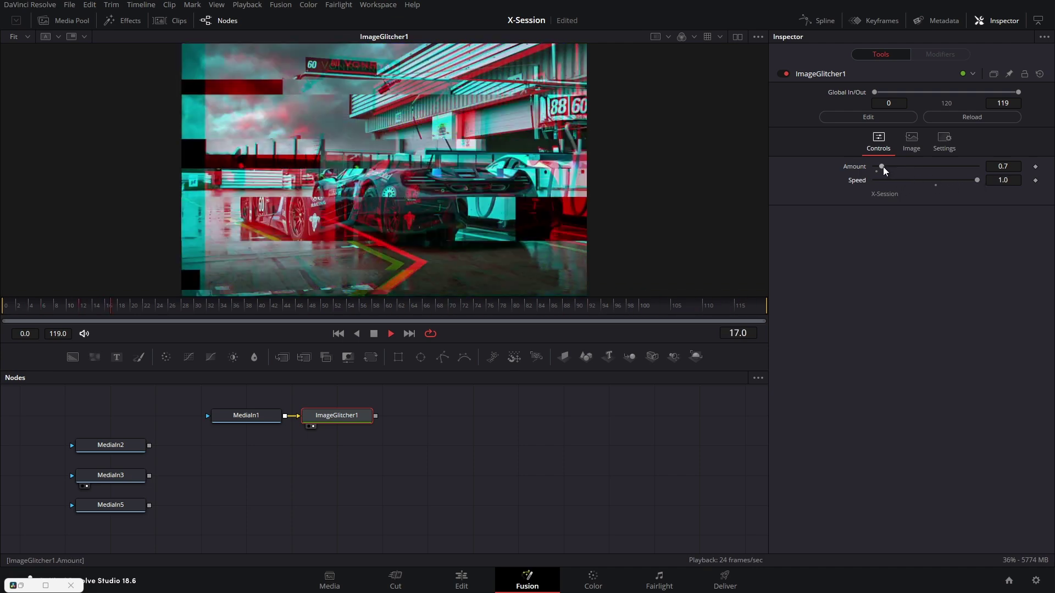
{"action": "mouse_move", "coordinate": [883, 166]}
{"action": "left_mouse_down"}
{"action": "mouse_move", "coordinate": [918, 167]}
{"action": "mouse_move", "coordinate": [891, 163]}
{"action": "left_mouse_up"}
{"action": "left_click_drag", "start_coordinate": [977, 180], "coordinate": [951, 179]}
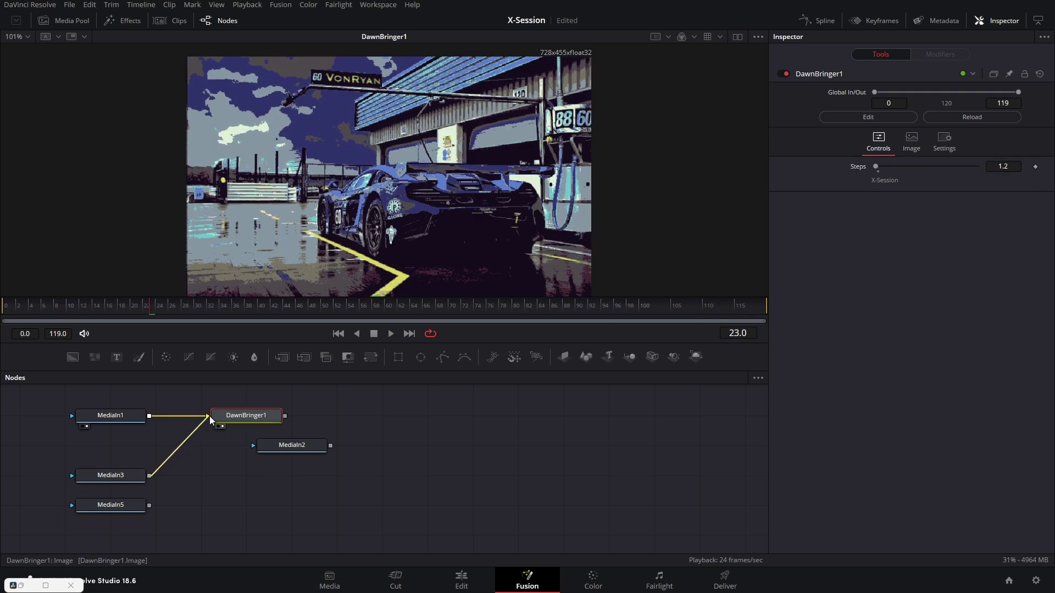
Feed MediaIn3 into DawnBringer1 instead of MediaIn1 and raise the effect's Steps to about 5.3
{"action": "left_click_drag", "start_coordinate": [211, 420], "coordinate": [228, 417]}
{"action": "scroll", "coordinate": [349, 189], "scroll_direction": "down", "scroll_amount": 2}
{"action": "left_click_drag", "start_coordinate": [350, 190], "coordinate": [356, 178]}
{"action": "left_click_drag", "start_coordinate": [876, 170], "coordinate": [881, 170]}
Connect MediaIn5 to DawnBringer1 as its source and raise Steps further for a coarser pixel look
{"action": "left_click_drag", "start_coordinate": [149, 506], "coordinate": [225, 418]}
{"action": "scroll", "coordinate": [314, 255], "scroll_direction": "down", "scroll_amount": 4}
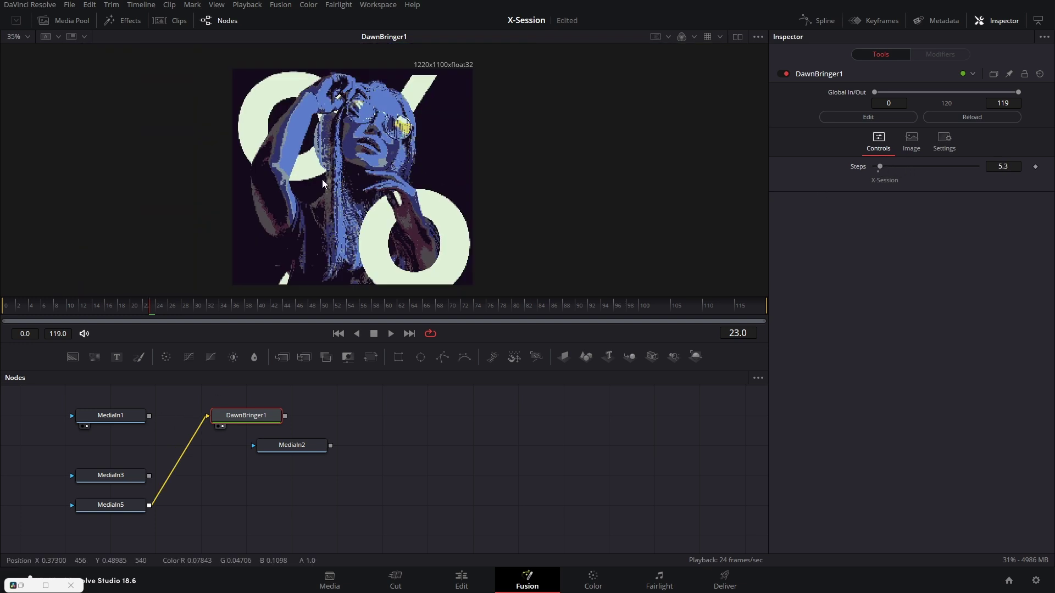
{"action": "key", "text": "2"}
{"action": "key", "text": "2"}
{"action": "left_click_drag", "start_coordinate": [882, 168], "coordinate": [901, 169]}
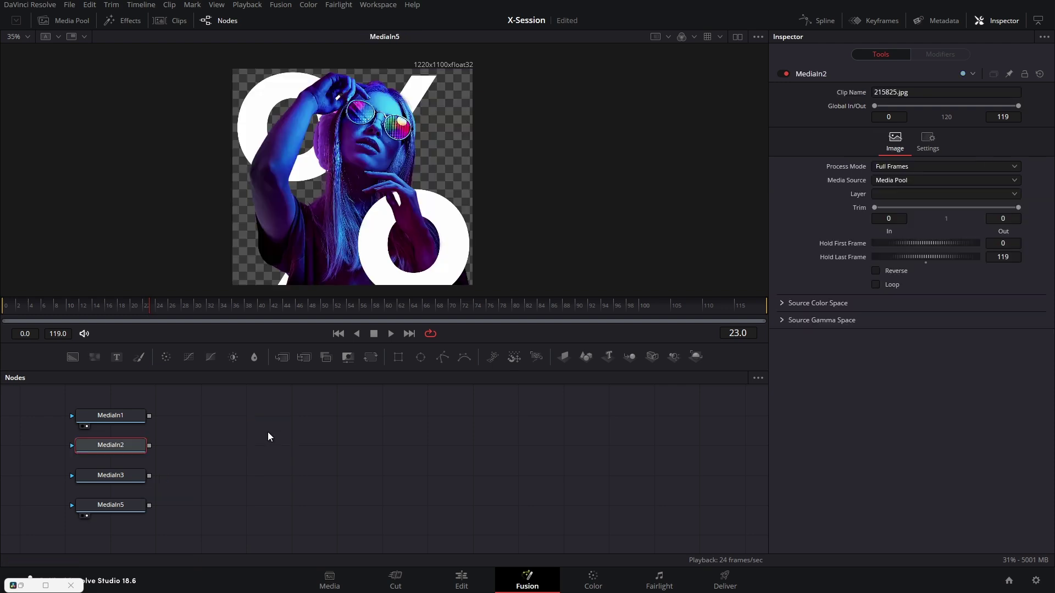
Open the Editors Lab library at the Fireworks preset and minimize it after viewing the samples
{"action": "key", "text": "shift+space"}
{"action": "type", "text": "editors"}
{"action": "key", "text": "Return"}
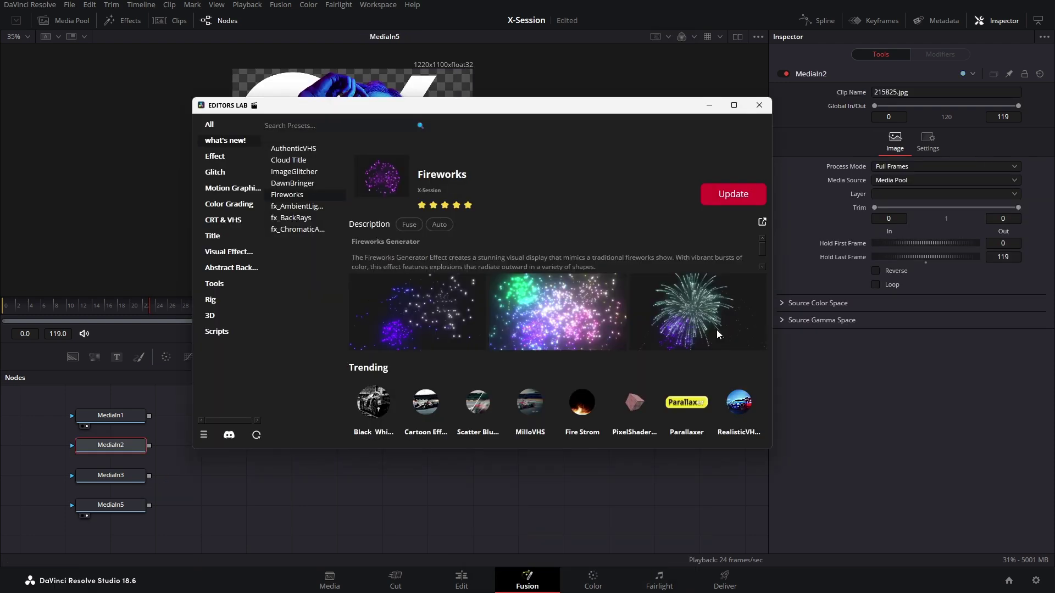
{"action": "left_click", "coordinate": [709, 105]}
Add an unconnected Fireworks node beside the media nodes and show it in the viewer
{"action": "left_click", "coordinate": [268, 433]}
{"action": "key", "text": "shift+space"}
{"action": "type", "text": "fire"}
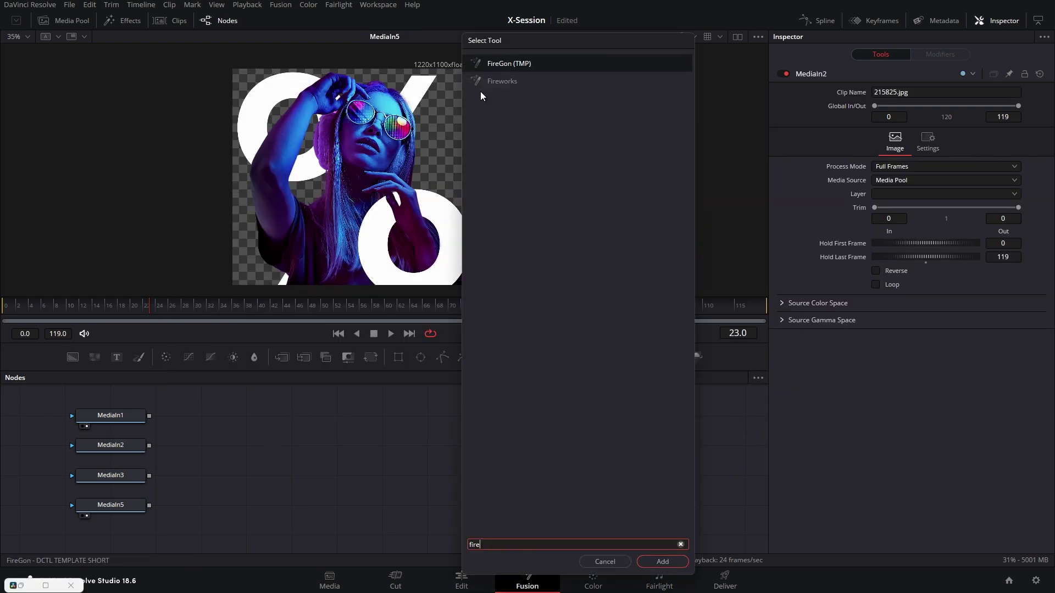
{"action": "type", "text": "works"}
{"action": "left_click", "coordinate": [667, 561]}
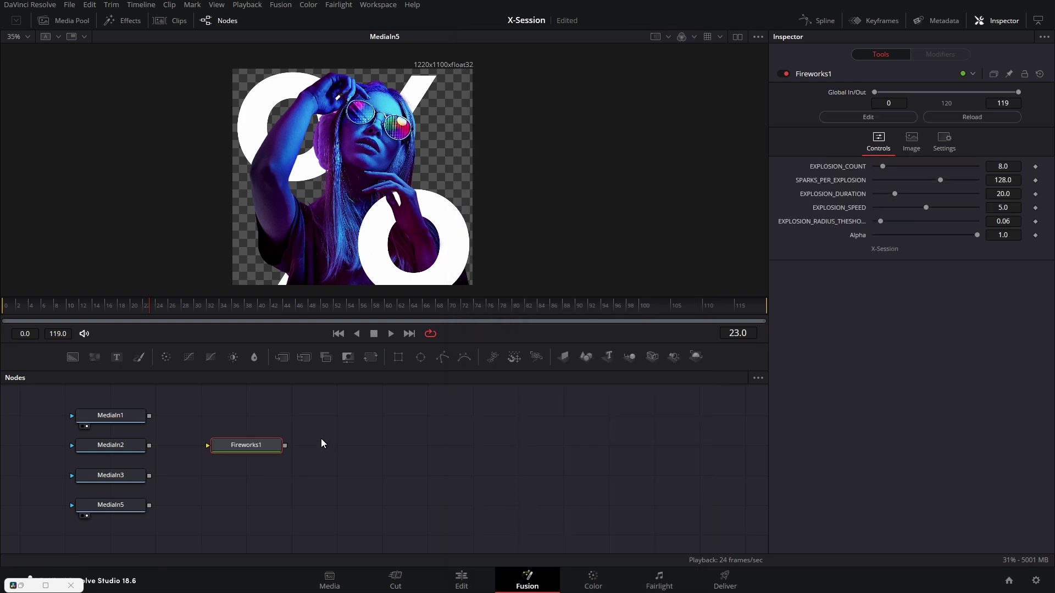
{"action": "key", "text": "1"}
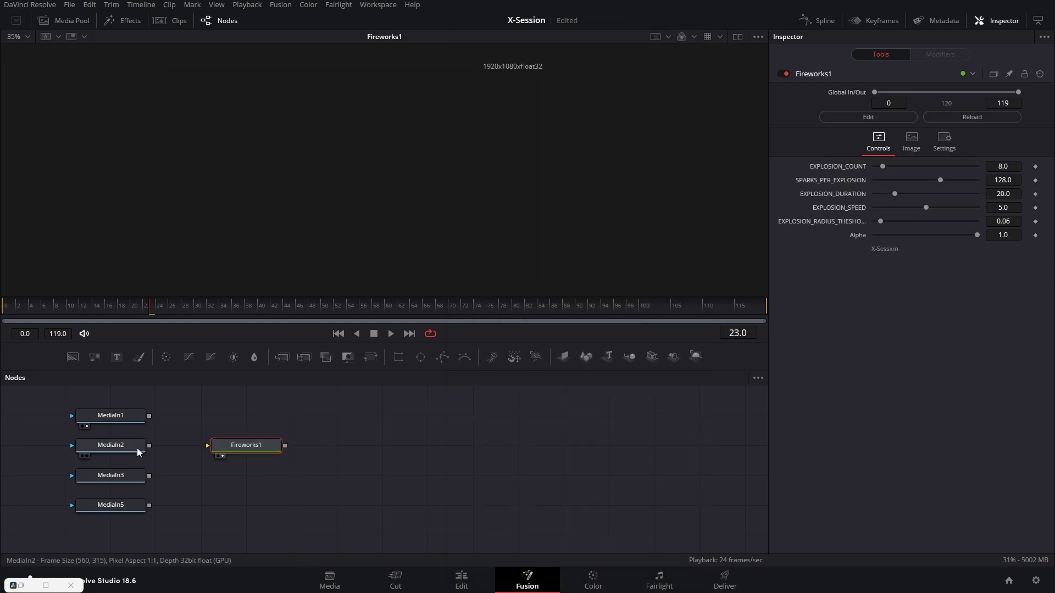
Add a Background node, connect it as the input of Fireworks1 and play the composition
{"action": "left_click_drag", "start_coordinate": [73, 357], "coordinate": [383, 445]}
{"action": "left_click_drag", "start_coordinate": [284, 416], "coordinate": [344, 419]}
{"action": "key", "text": "space"}
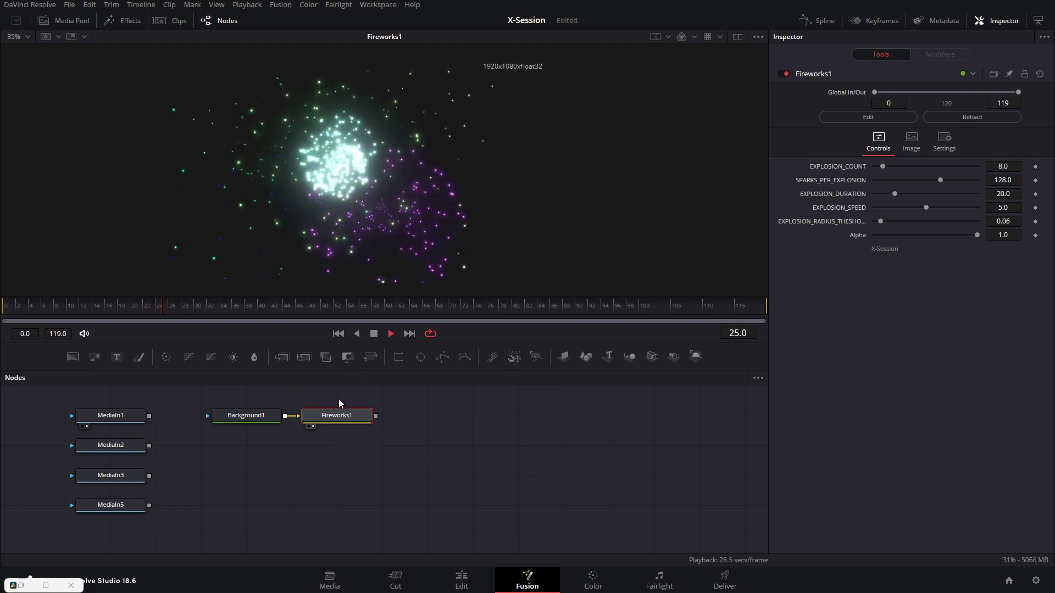
Enable Proxy for faster playback and slightly raise the explosion count of Fireworks1
{"action": "right_click", "coordinate": [374, 335]}
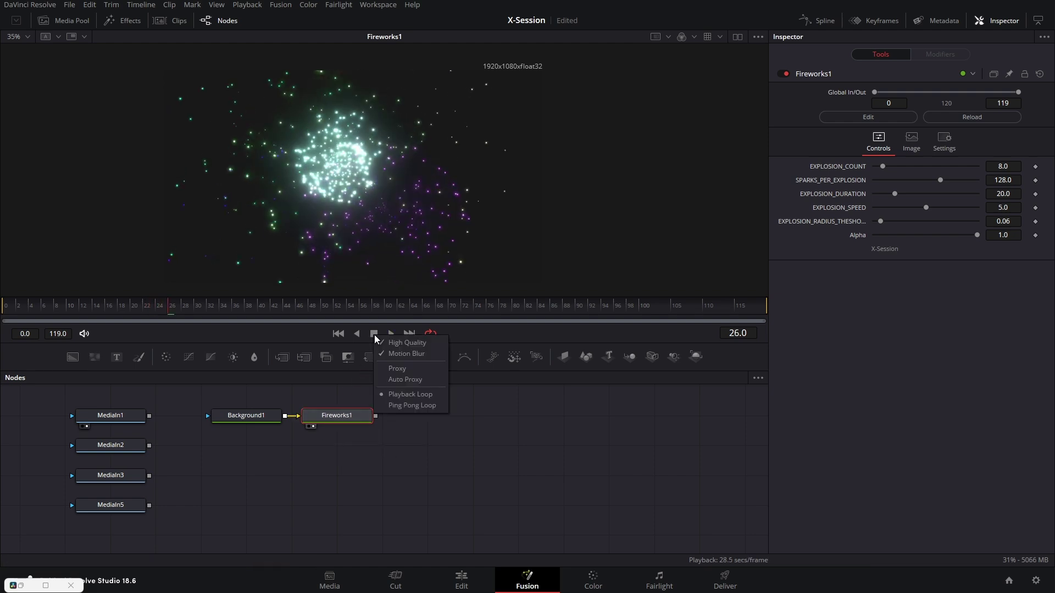
{"action": "left_click", "coordinate": [384, 367]}
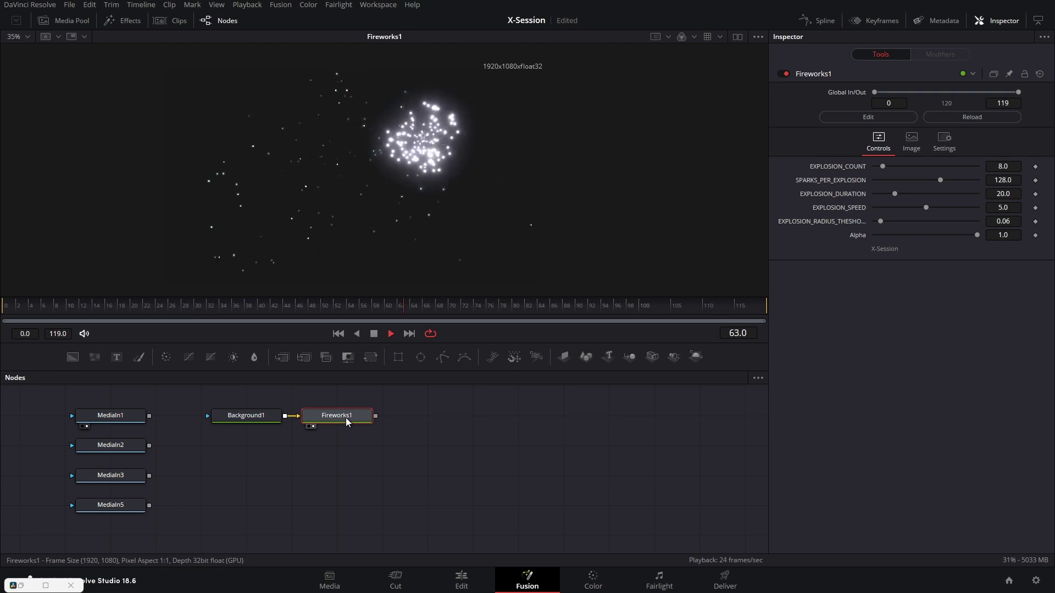
{"action": "mouse_move", "coordinate": [883, 167]}
{"action": "left_mouse_down"}
{"action": "mouse_move", "coordinate": [897, 166]}
{"action": "mouse_move", "coordinate": [888, 168]}
{"action": "left_mouse_up"}
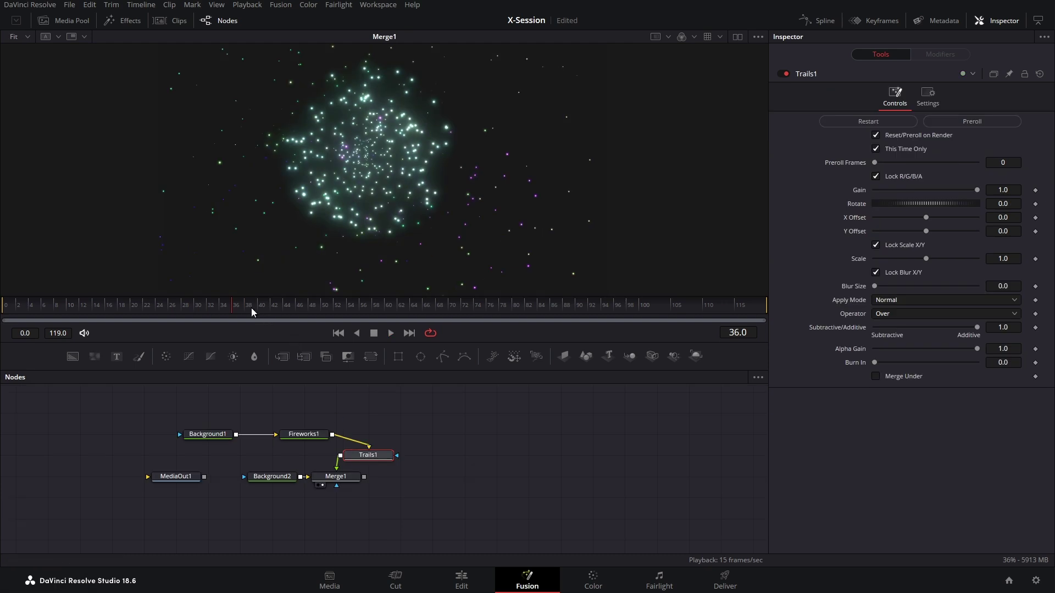
Preview the fireworks trails up to frame 45 and insert a Luma Keyer between Fireworks1 and Trails1
{"action": "left_click_drag", "start_coordinate": [251, 309], "coordinate": [288, 305]}
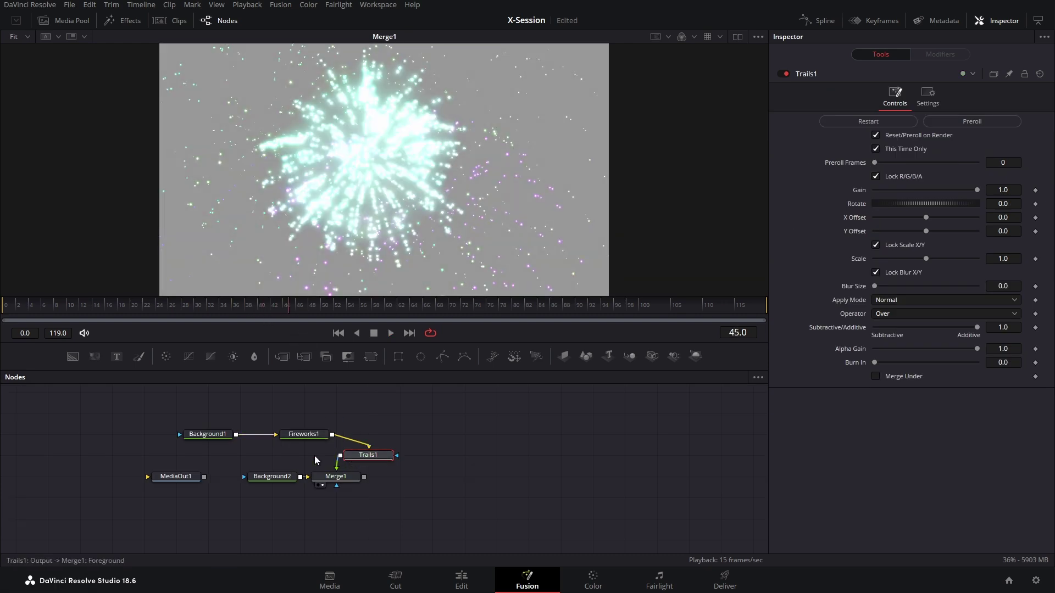
{"action": "left_click", "coordinate": [275, 478]}
{"action": "left_click", "coordinate": [355, 465]}
{"action": "left_click", "coordinate": [311, 436]}
{"action": "key", "text": "shift+space"}
{"action": "type", "text": "lu"}
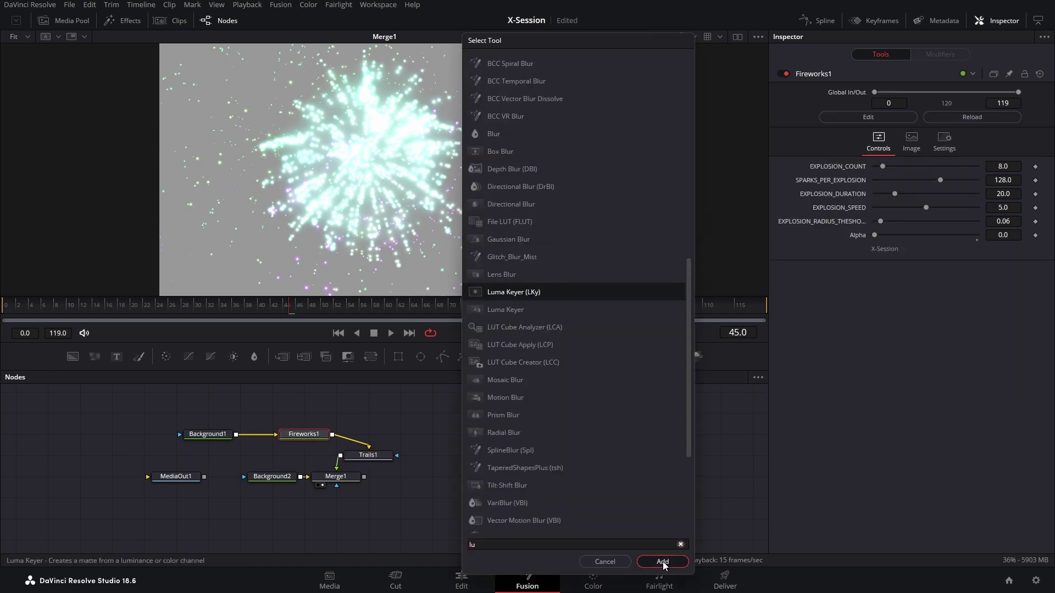
{"action": "left_click", "coordinate": [663, 561]}
Restart the Trails1 effect and preview the fireworks at about frame 38
{"action": "left_click", "coordinate": [368, 455]}
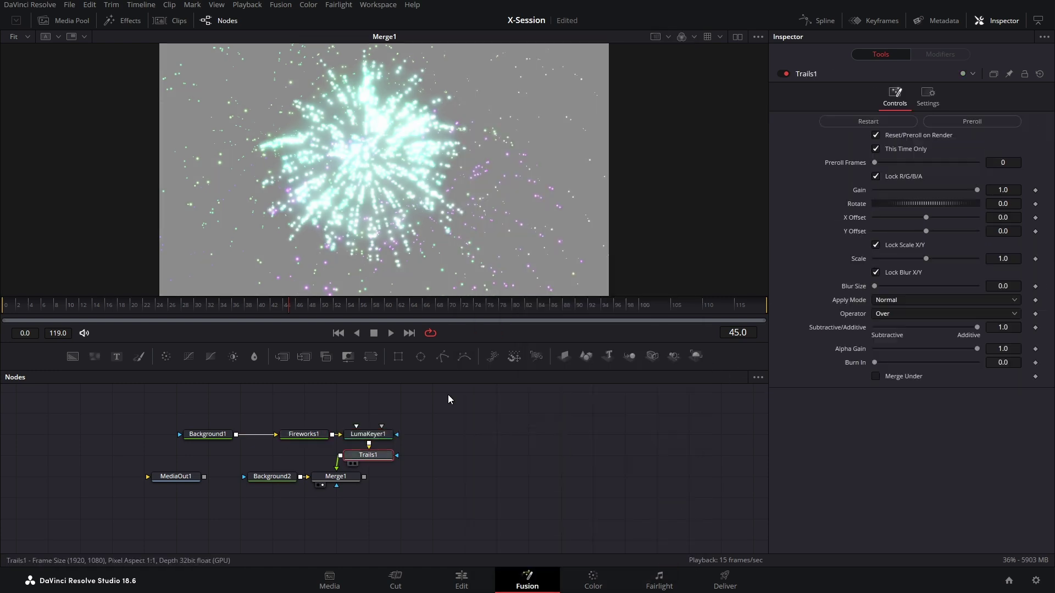
{"action": "left_click", "coordinate": [897, 121]}
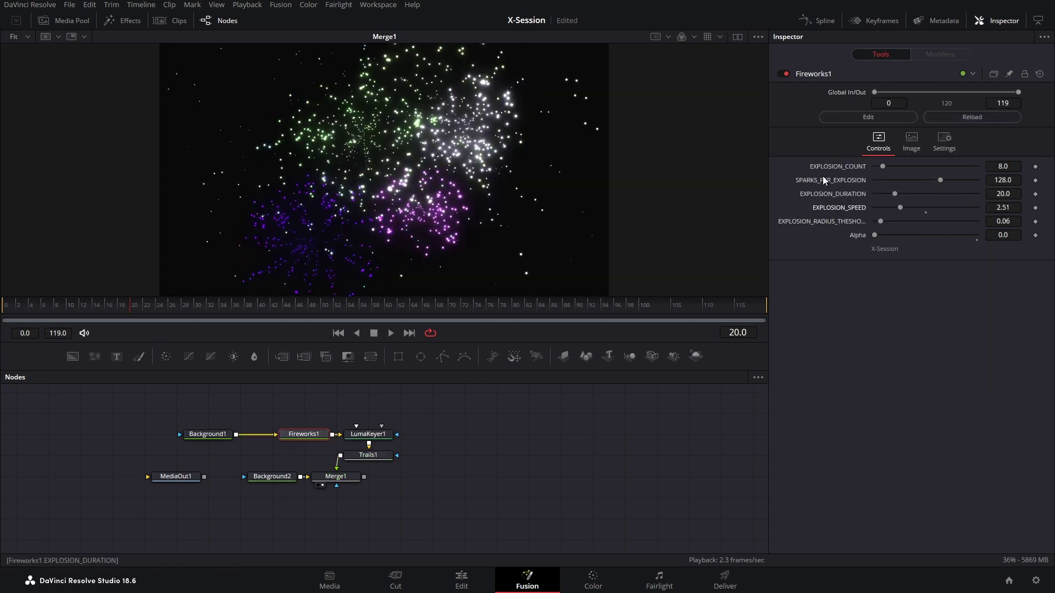
{"action": "left_click", "coordinate": [249, 303]}
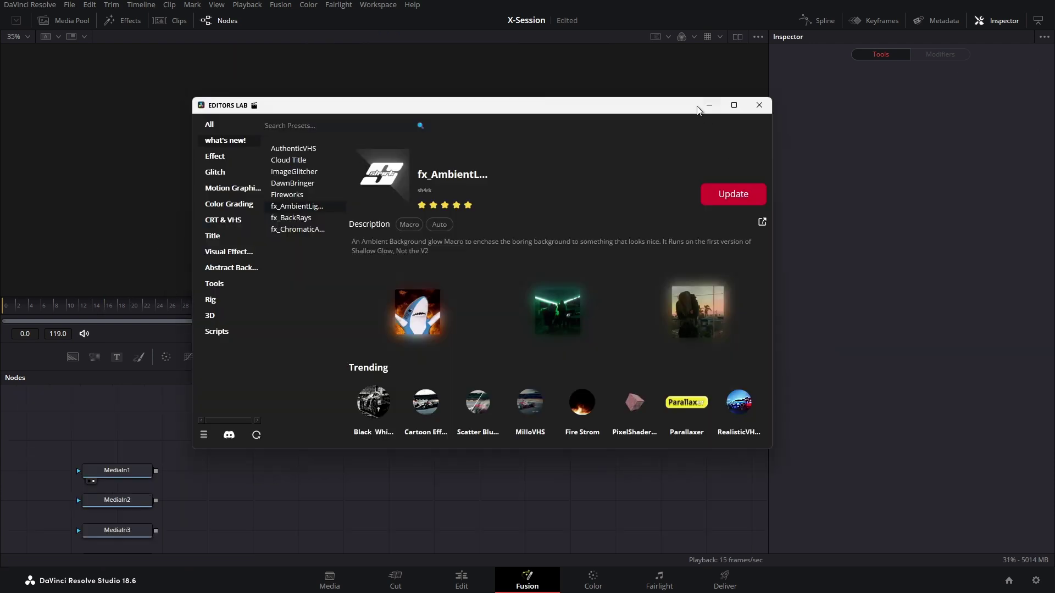
Minimize the Editors Lab library and add the fx_AmbientLight effect to MediaIn1
{"action": "left_click", "coordinate": [708, 105]}
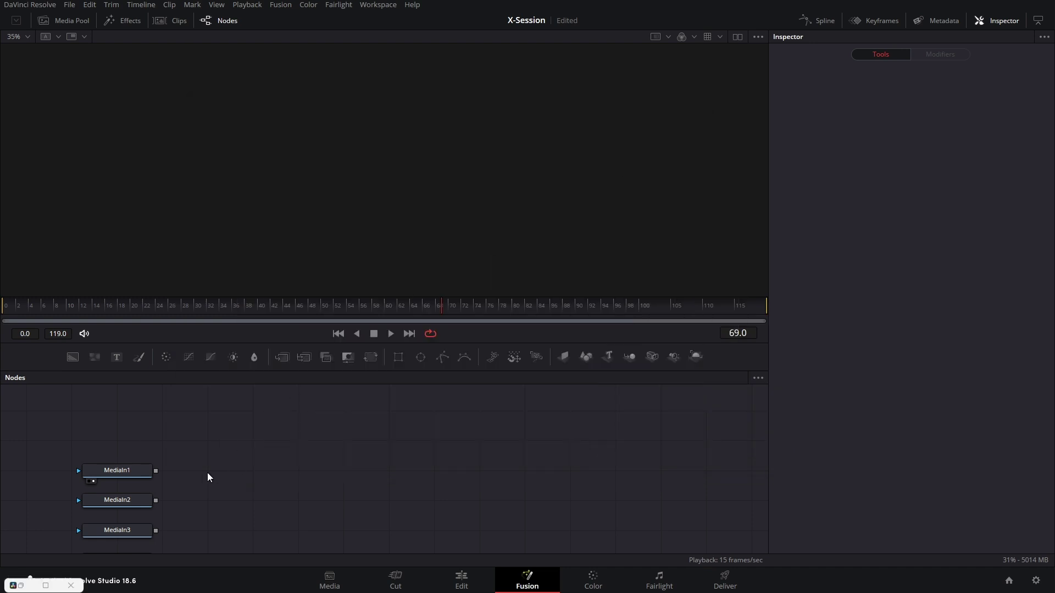
{"action": "left_click", "coordinate": [135, 472]}
{"action": "key", "text": "shift+space"}
{"action": "type", "text": "fx"}
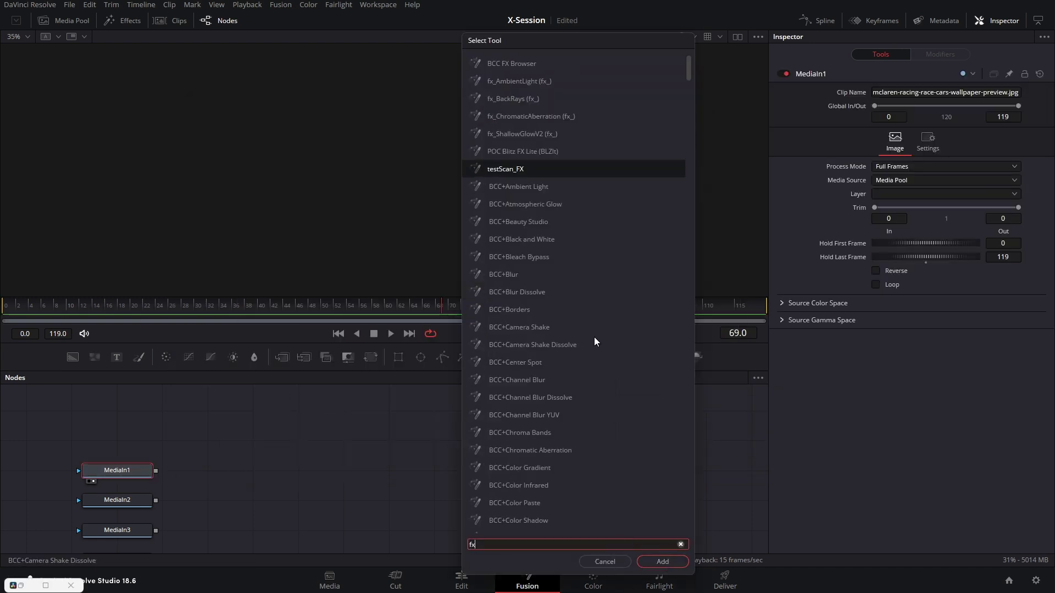
{"action": "left_click", "coordinate": [544, 86]}
{"action": "left_click", "coordinate": [662, 562]}
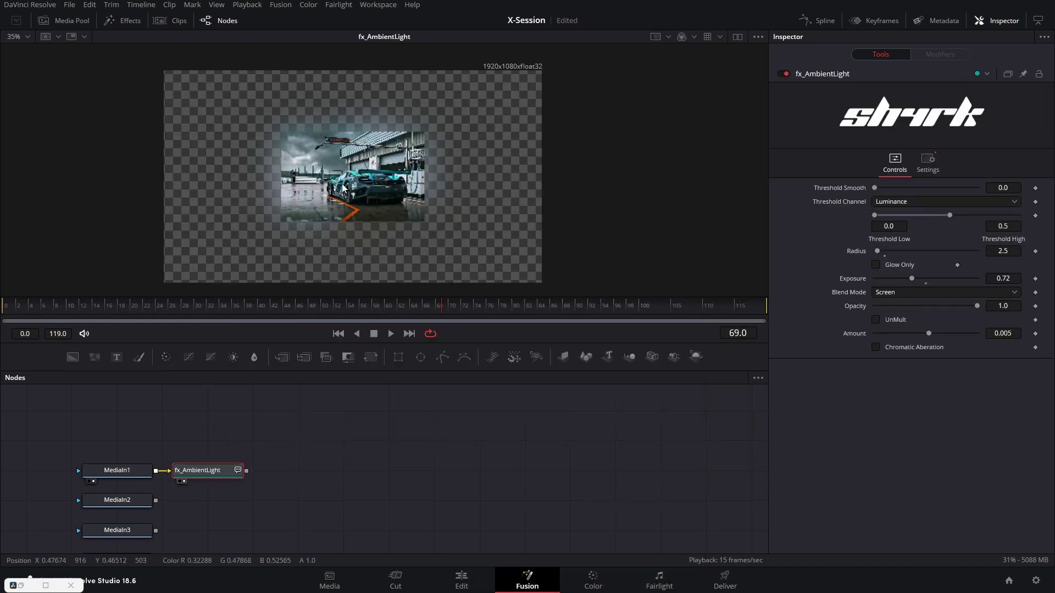
Add a dark Background, merge fx_AmbientLight over it, and feed MediaIn3 into the effect in place of MediaIn1
{"action": "left_click_drag", "start_coordinate": [80, 355], "coordinate": [247, 501]}
{"action": "left_click", "coordinate": [875, 186]}
{"action": "left_click_drag", "start_coordinate": [873, 242], "coordinate": [871, 263]}
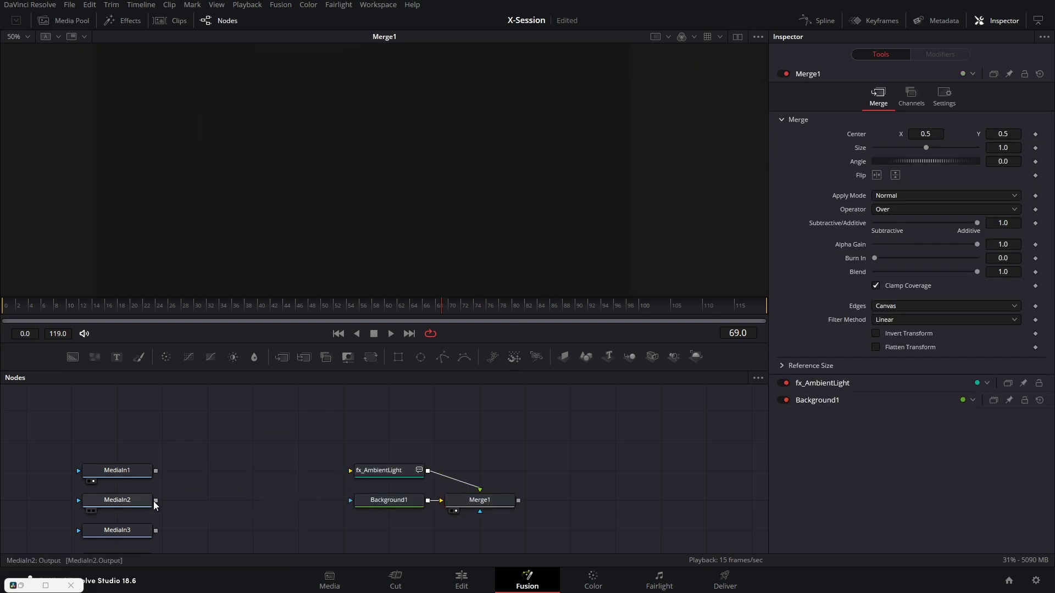
{"action": "left_click_drag", "start_coordinate": [381, 486], "coordinate": [406, 476]}
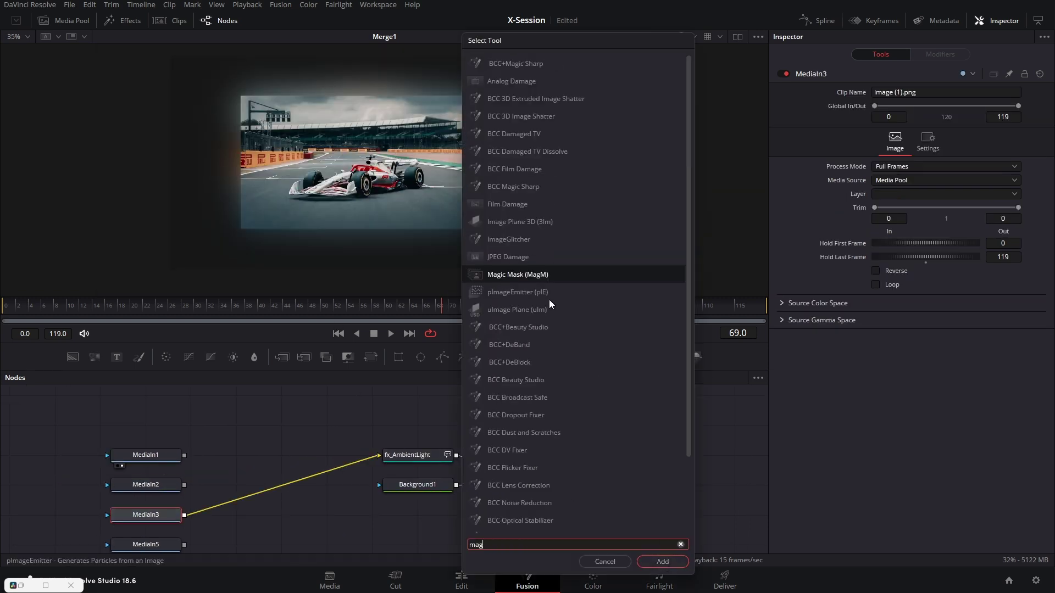
Insert a Magic Mask between MediaIn3 and fx_AmbientLight to isolate the race car, with matte Blur 1.34, and view Merge1
{"action": "key", "text": "Return"}
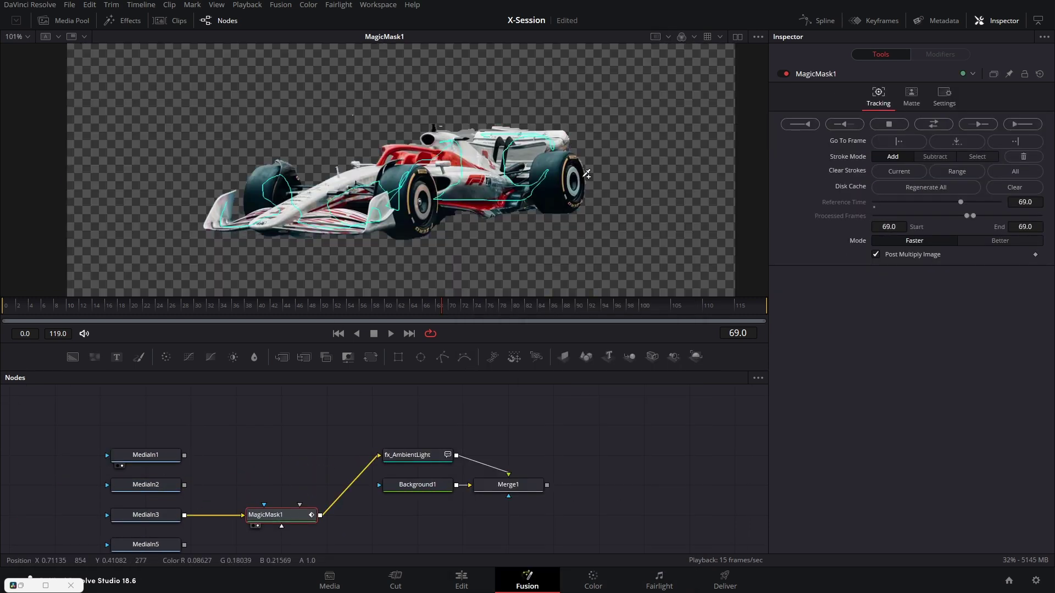
{"action": "left_click", "coordinate": [508, 485]}
{"action": "key", "text": "2"}
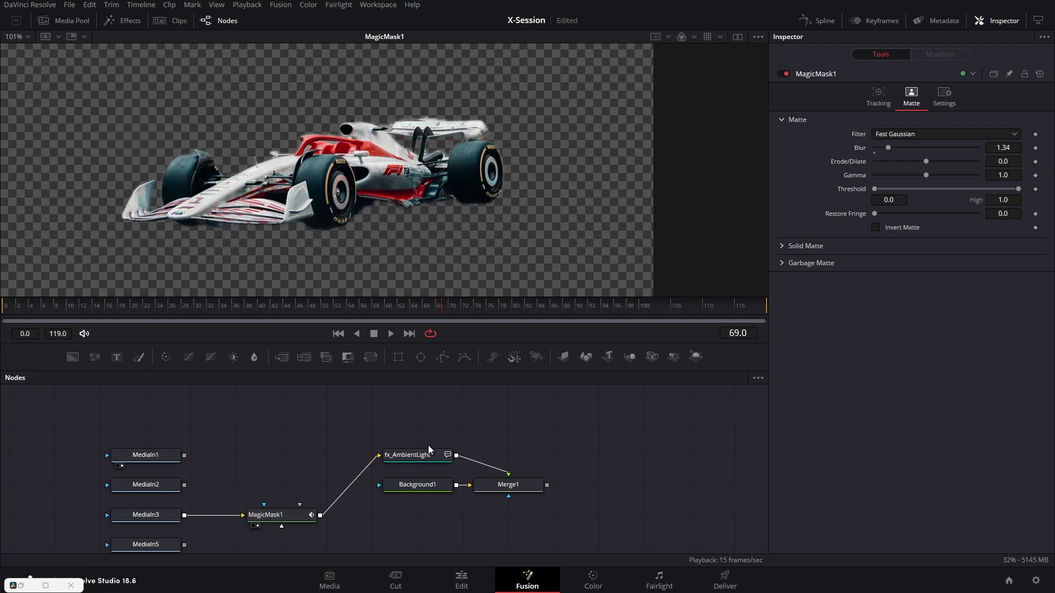
{"action": "left_click_drag", "start_coordinate": [428, 448], "coordinate": [408, 434]}
{"action": "left_click", "coordinate": [274, 504]}
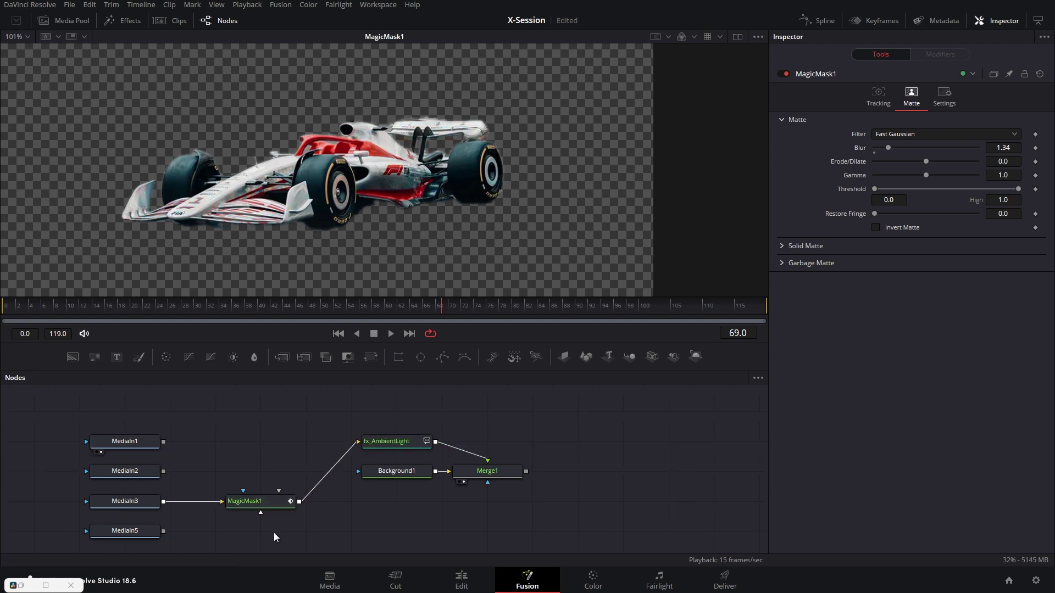
{"action": "right_click", "coordinate": [275, 509]}
{"action": "left_click", "coordinate": [425, 459]}
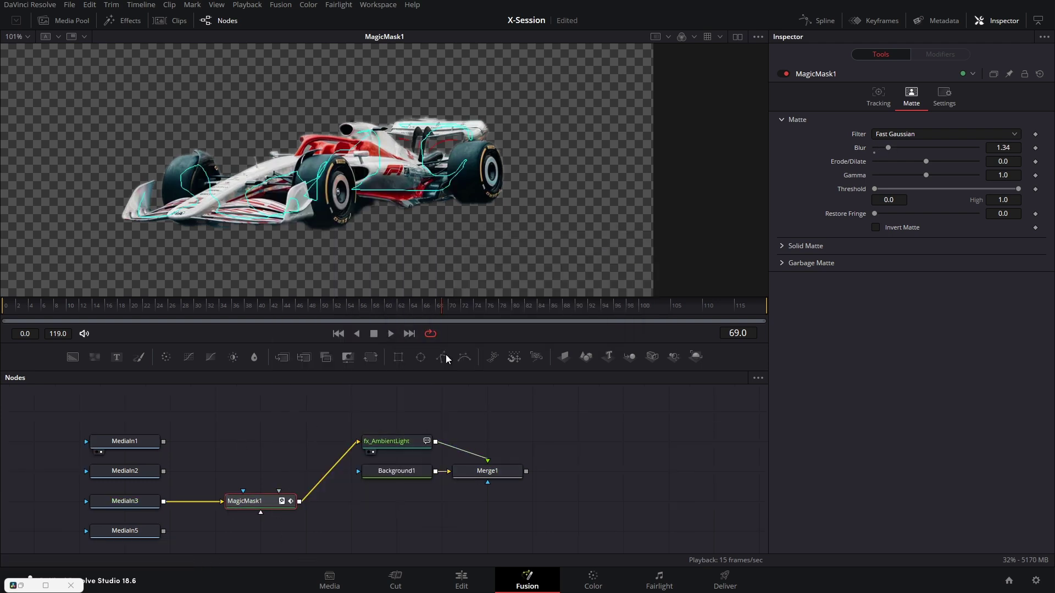
{"action": "left_click", "coordinate": [464, 481]}
{"action": "left_click", "coordinate": [419, 241]}
Adjust fx_AmbientLight with Threshold Smooth 0.0128, Radius 10.7 and Glow Only, tweak Exposure, and enable Chromatic Aberration with a higher Amount
{"action": "left_click", "coordinate": [400, 445]}
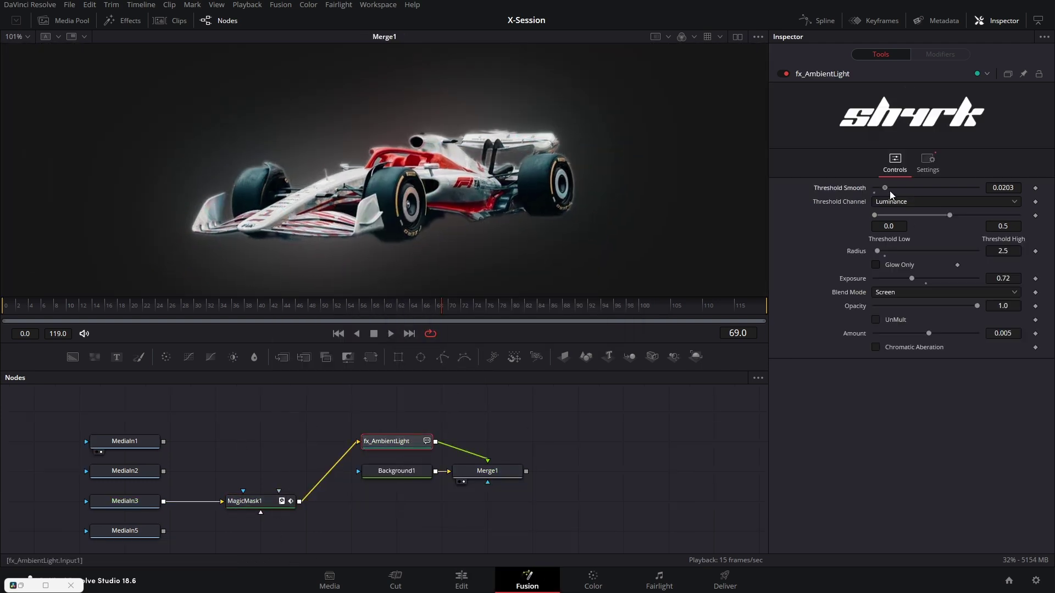
{"action": "left_click", "coordinate": [876, 265]}
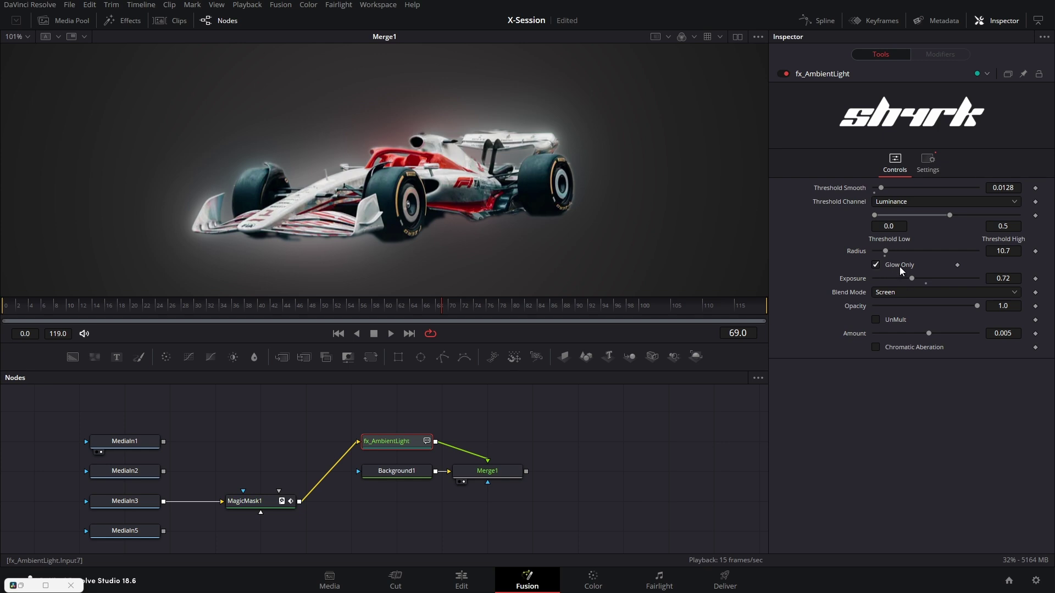
{"action": "left_click_drag", "start_coordinate": [922, 285], "coordinate": [918, 285]}
{"action": "left_click", "coordinate": [876, 347]}
{"action": "left_click_drag", "start_coordinate": [929, 334], "coordinate": [951, 334]}
{"action": "scroll", "coordinate": [447, 208], "scroll_direction": "down", "scroll_amount": 2}
{"action": "scroll", "coordinate": [457, 212], "scroll_direction": "up", "scroll_amount": 2}
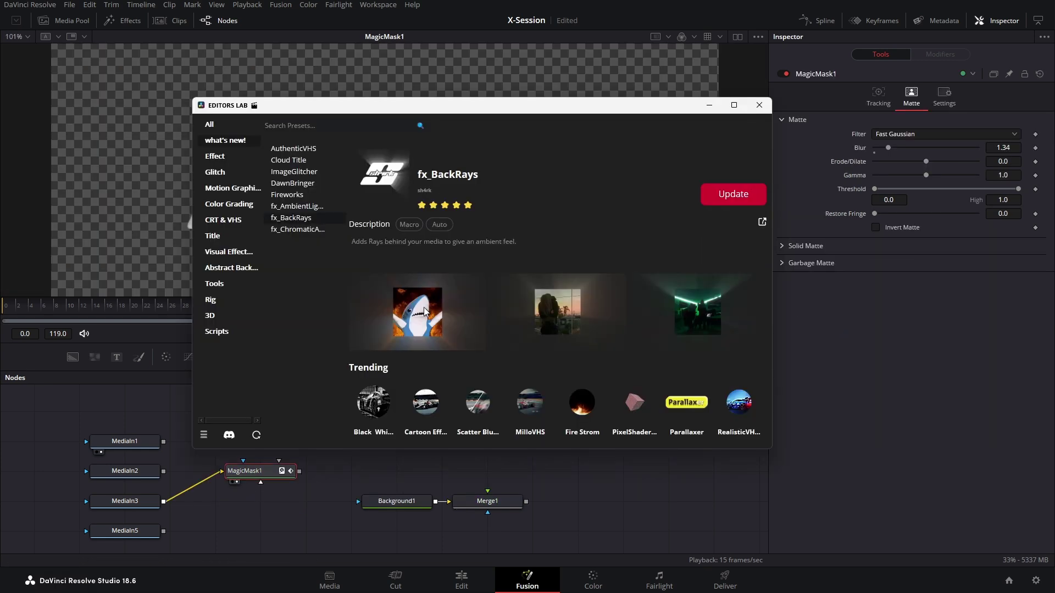
Examine the first two fx_BackRays sample images in the Editors Lab library and minimize the library
{"action": "left_click", "coordinate": [419, 316]}
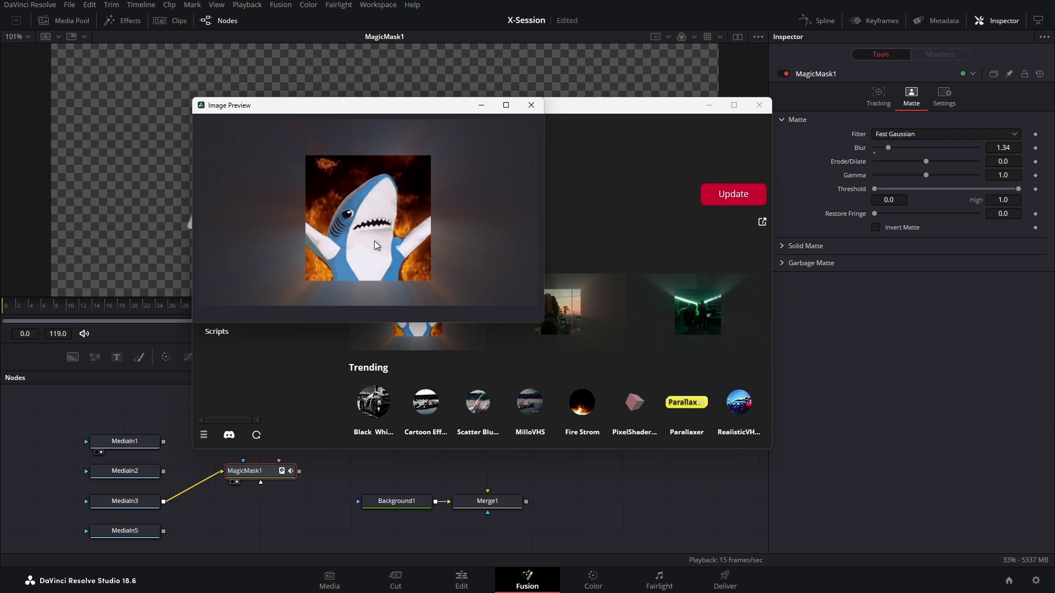
{"action": "left_click", "coordinate": [535, 106]}
{"action": "left_click", "coordinate": [559, 309]}
{"action": "left_click", "coordinate": [532, 107]}
{"action": "left_click", "coordinate": [709, 106]}
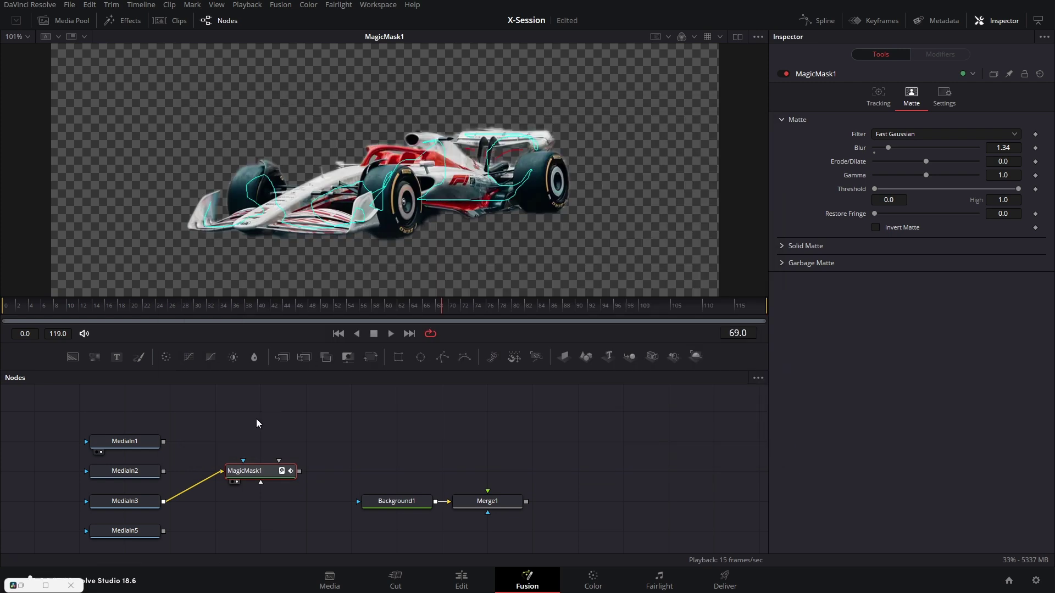
Add fx_BackRays after MagicMask1, connect it to the Merge1 foreground, and view the merged result
{"action": "key", "text": "shift+space"}
{"action": "type", "text": "fx_"}
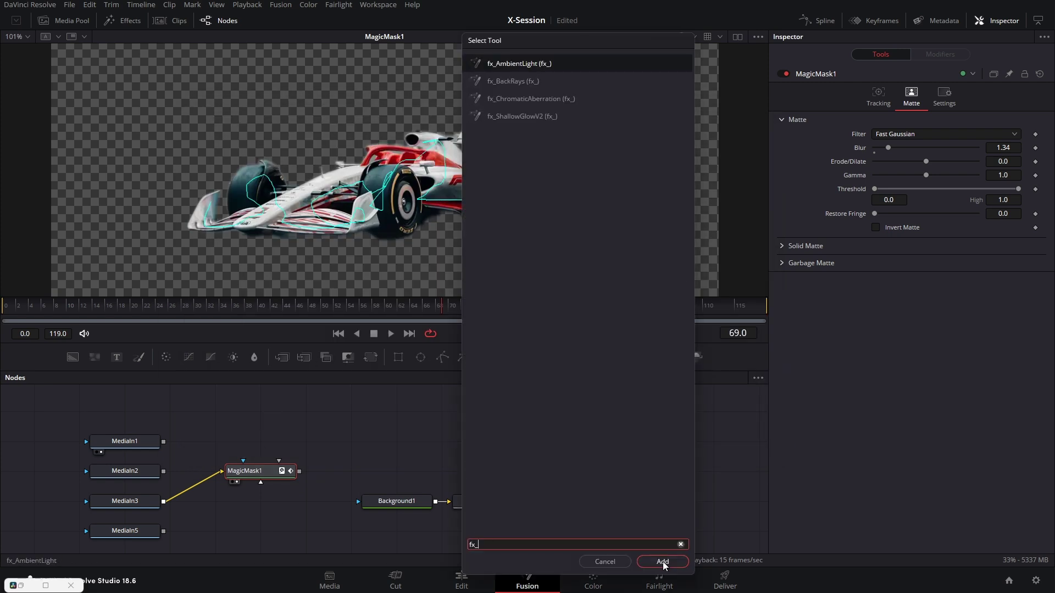
{"action": "type", "text": "ba"}
{"action": "left_click", "coordinate": [662, 562]}
{"action": "left_click_drag", "start_coordinate": [389, 471], "coordinate": [476, 504]}
{"action": "key", "text": "1"}
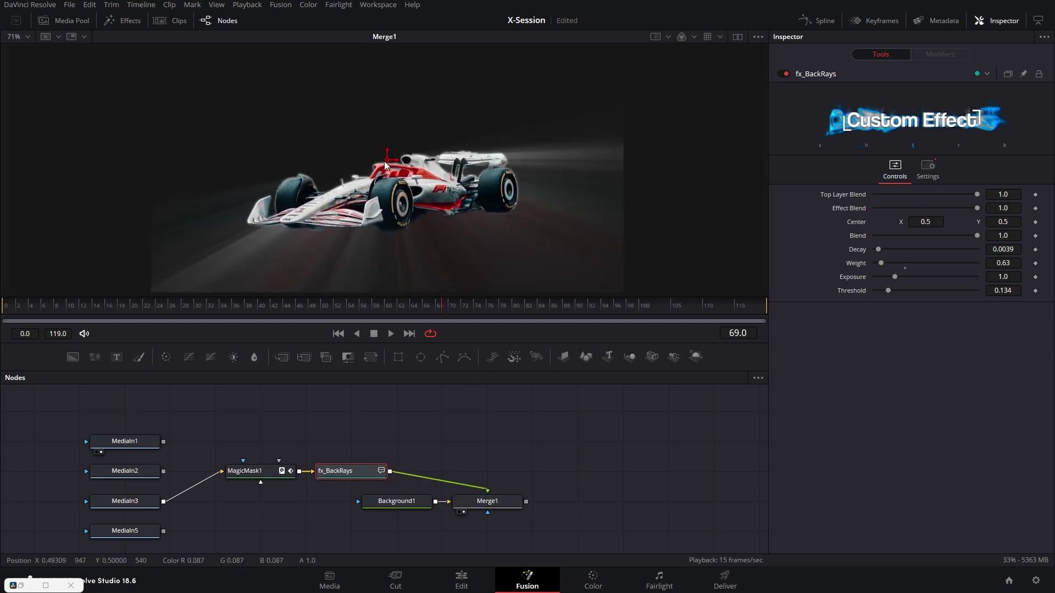
Shift the rays' center onto the car and set Decay to 0.0134, Exposure to 1.471, Threshold to 0.31 and Weight to 0.96
{"action": "left_click_drag", "start_coordinate": [388, 161], "coordinate": [411, 194]}
{"action": "left_click_drag", "start_coordinate": [878, 250], "coordinate": [904, 277]}
{"action": "left_click_drag", "start_coordinate": [888, 290], "coordinate": [906, 290]}
{"action": "left_click_drag", "start_coordinate": [880, 263], "coordinate": [884, 263]}
Move the fx_BackRays center in front of the car to about X 0.026, Y 0.202 so the rays stream backward
{"action": "left_click_drag", "start_coordinate": [399, 198], "coordinate": [179, 233]}
{"action": "scroll", "coordinate": [388, 214], "scroll_direction": "down", "scroll_amount": 2}
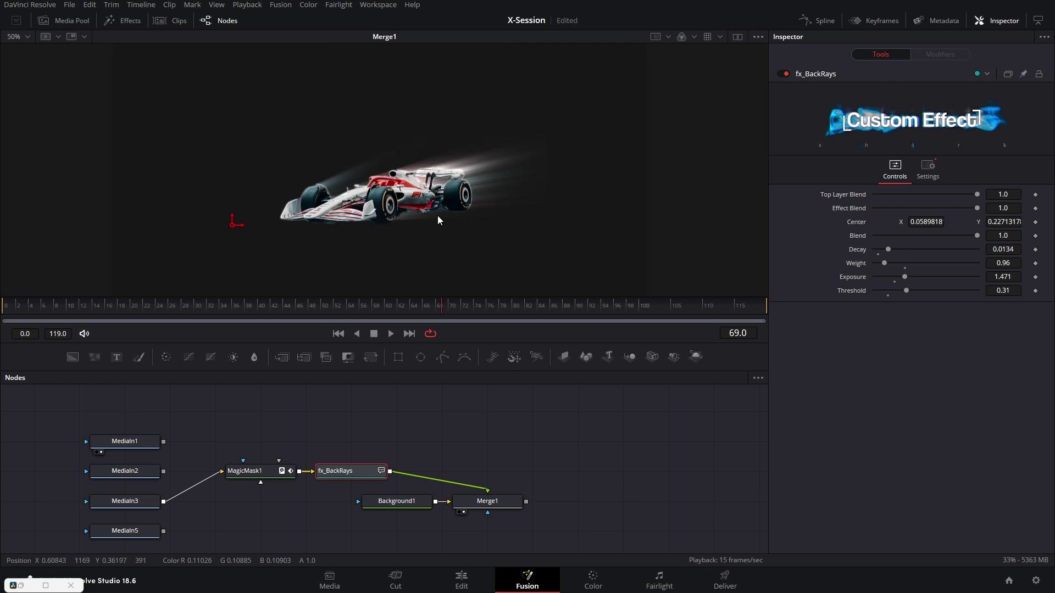
{"action": "scroll", "coordinate": [392, 183], "scroll_direction": "up", "scroll_amount": 4}
{"action": "scroll", "coordinate": [482, 220], "scroll_direction": "up", "scroll_amount": 2}
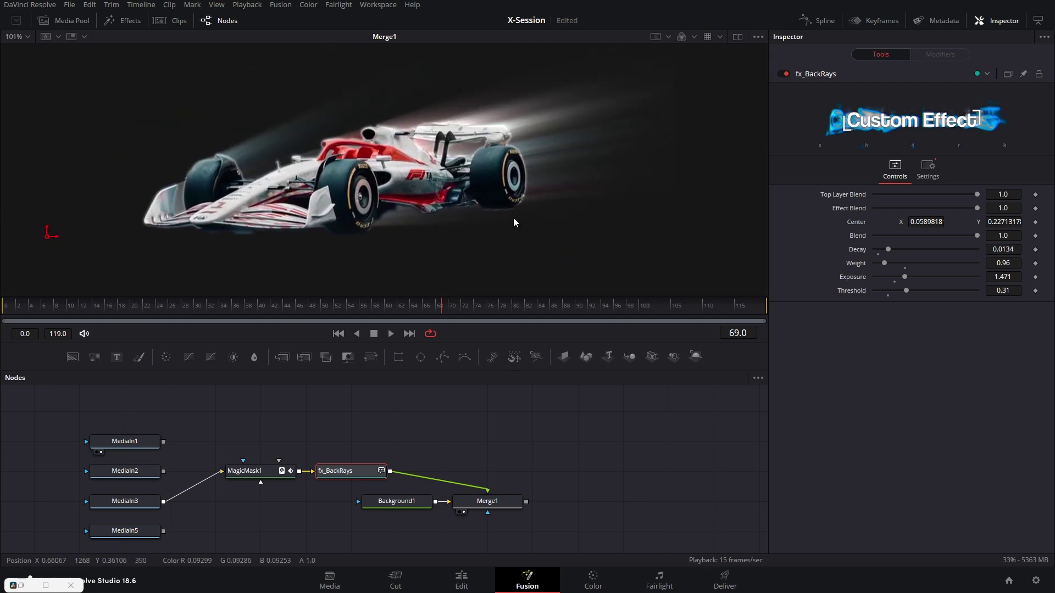
{"action": "scroll", "coordinate": [514, 222], "scroll_direction": "down", "scroll_amount": 2}
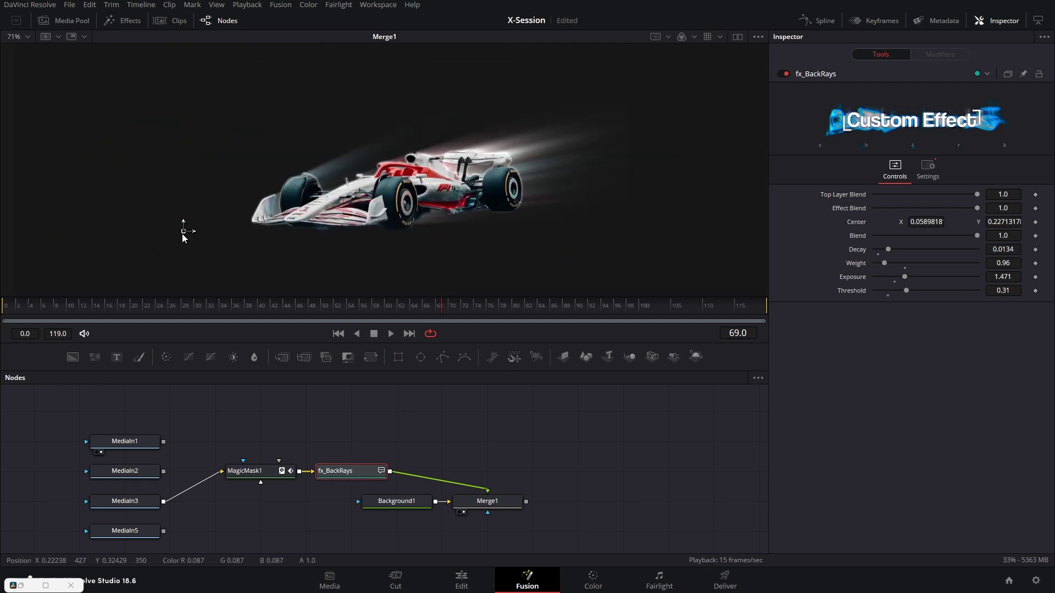
{"action": "mouse_move", "coordinate": [183, 236]}
{"action": "left_mouse_down"}
{"action": "mouse_move", "coordinate": [551, 134]}
{"action": "mouse_move", "coordinate": [619, 142]}
{"action": "mouse_move", "coordinate": [177, 231]}
{"action": "left_mouse_up"}
Check the chromatic aberration preset's sample image, and apply fx_ChromaticAberration to MediaIn3 with Green at 0.37 and Blue at 0.33
{"action": "left_click", "coordinate": [427, 299]}
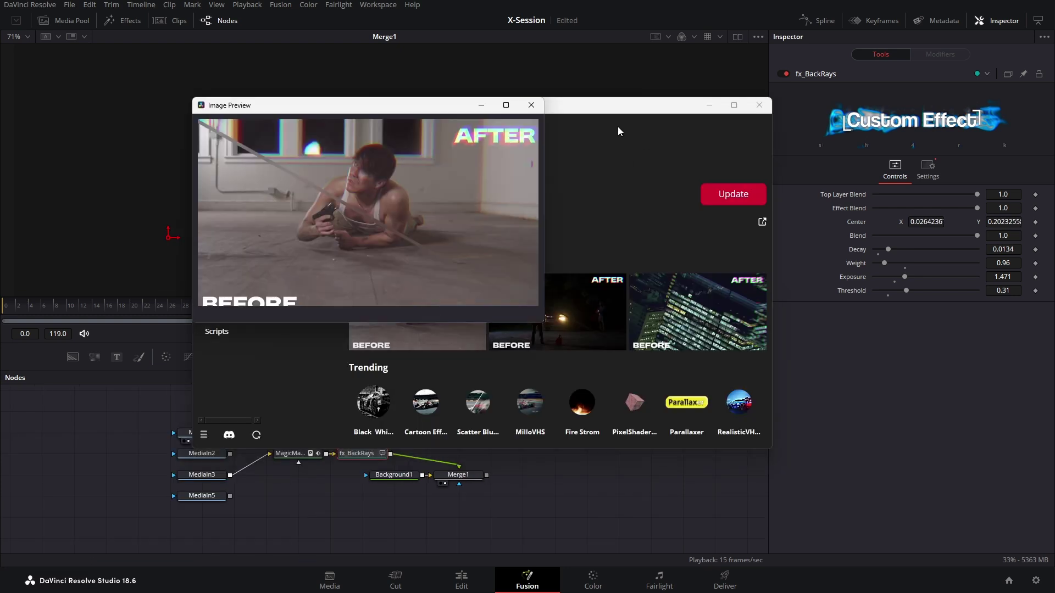
{"action": "left_click", "coordinate": [532, 105]}
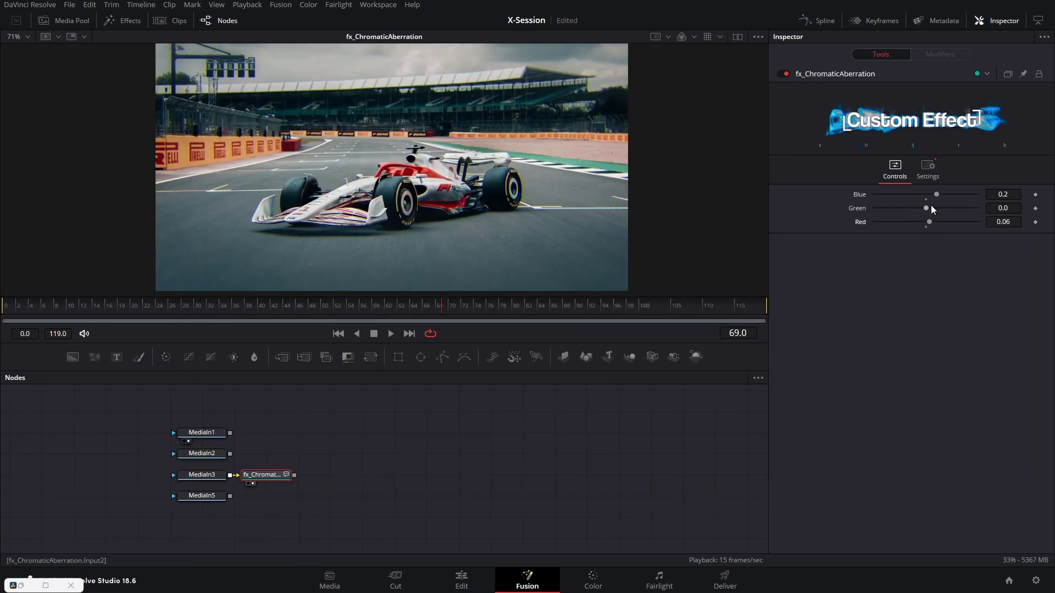
{"action": "mouse_move", "coordinate": [932, 209]}
{"action": "left_mouse_down"}
{"action": "mouse_move", "coordinate": [958, 209]}
{"action": "mouse_move", "coordinate": [944, 209]}
{"action": "left_mouse_up"}
{"action": "left_click_drag", "start_coordinate": [937, 194], "coordinate": [944, 193]}
{"action": "scroll", "coordinate": [336, 177], "scroll_direction": "down", "scroll_amount": 1}
{"action": "scroll", "coordinate": [408, 182], "scroll_direction": "up", "scroll_amount": 1}
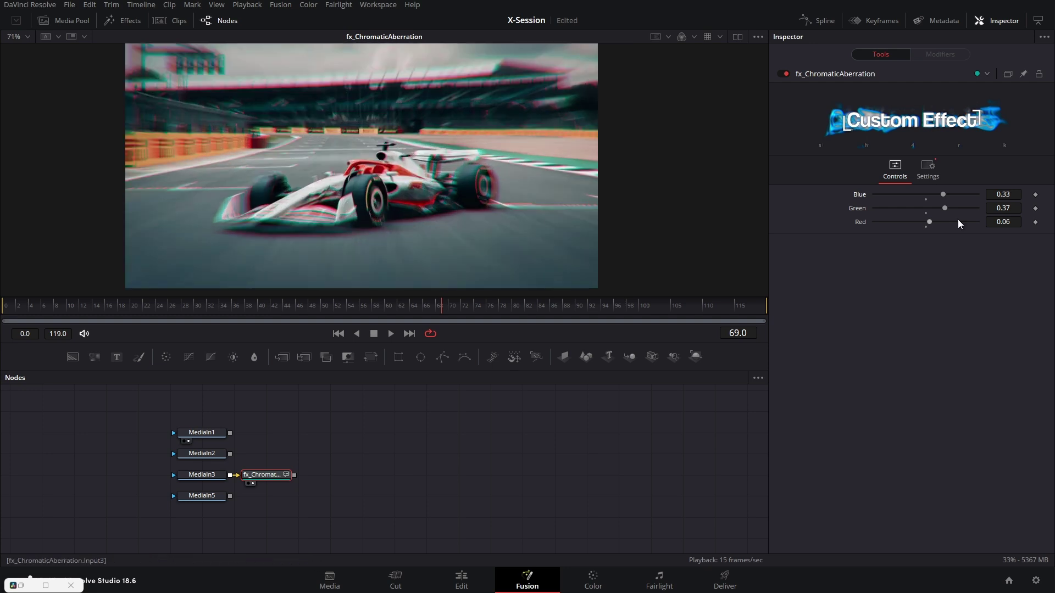